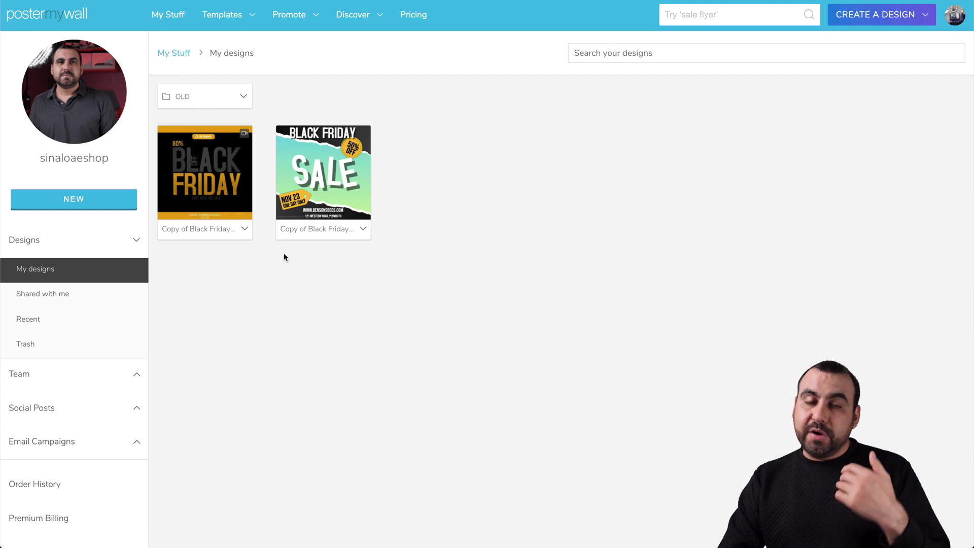
Open the NEW dropdown on My designs to see the design, video and folder options.
left_click(94, 197)
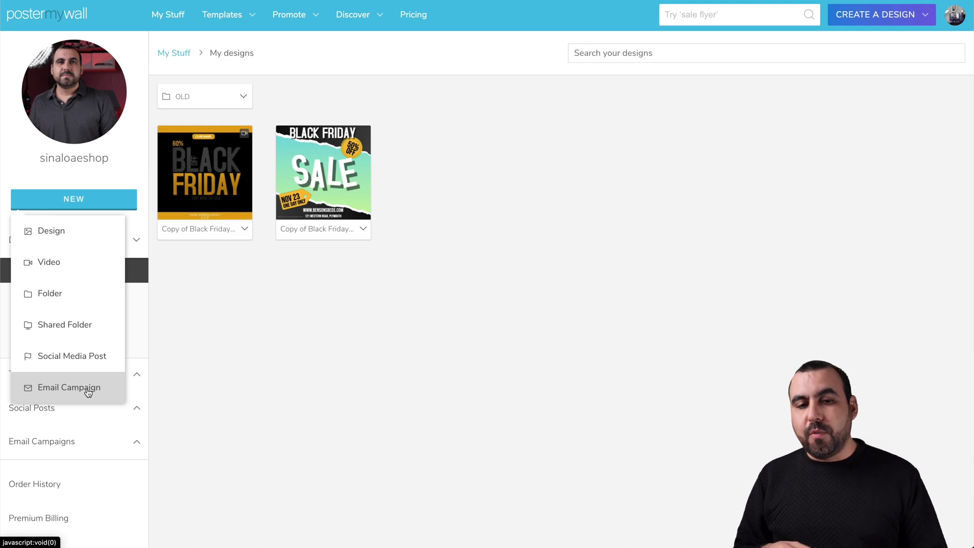
Start a new design from templates and open the Health Care template category.
left_click(66, 234)
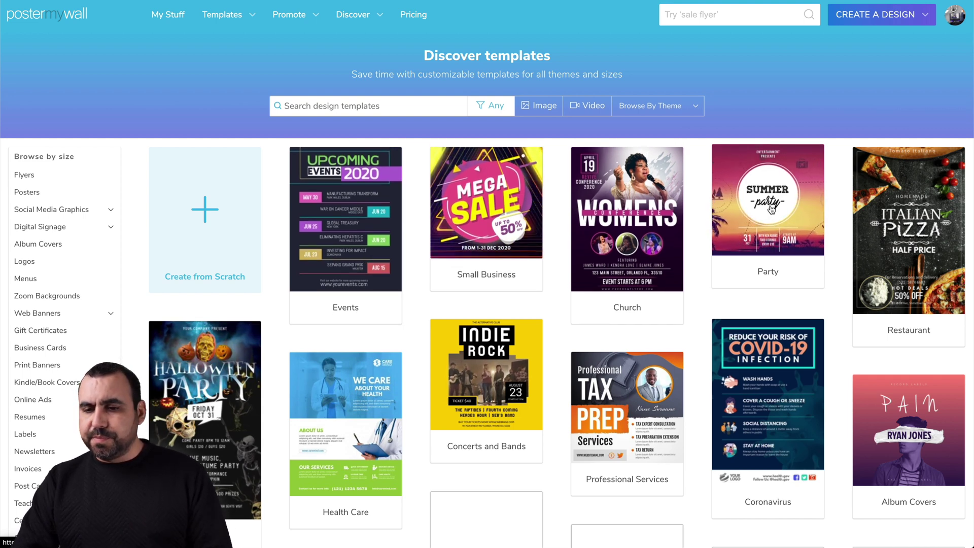
scroll(658, 435, "down", 2)
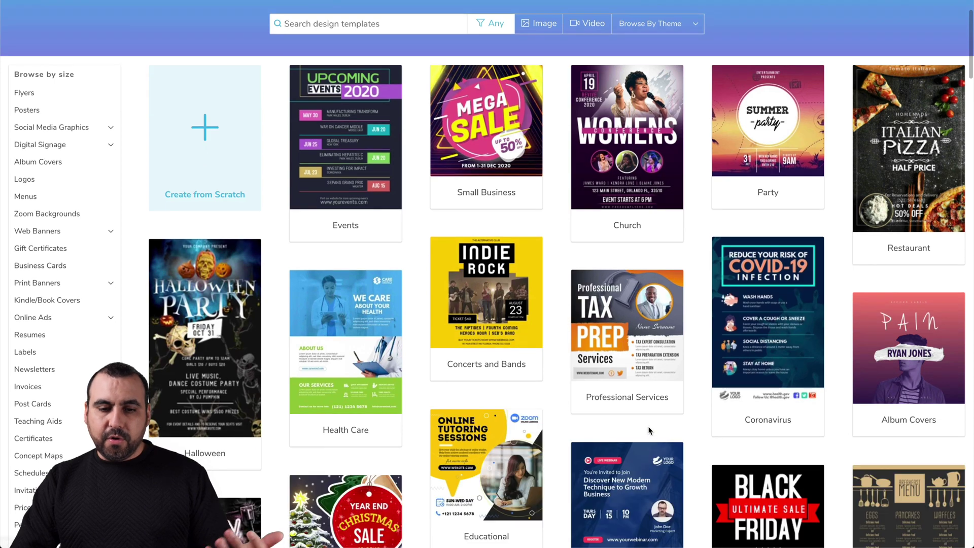
scroll(648, 428, "down", 1)
left_click(376, 323)
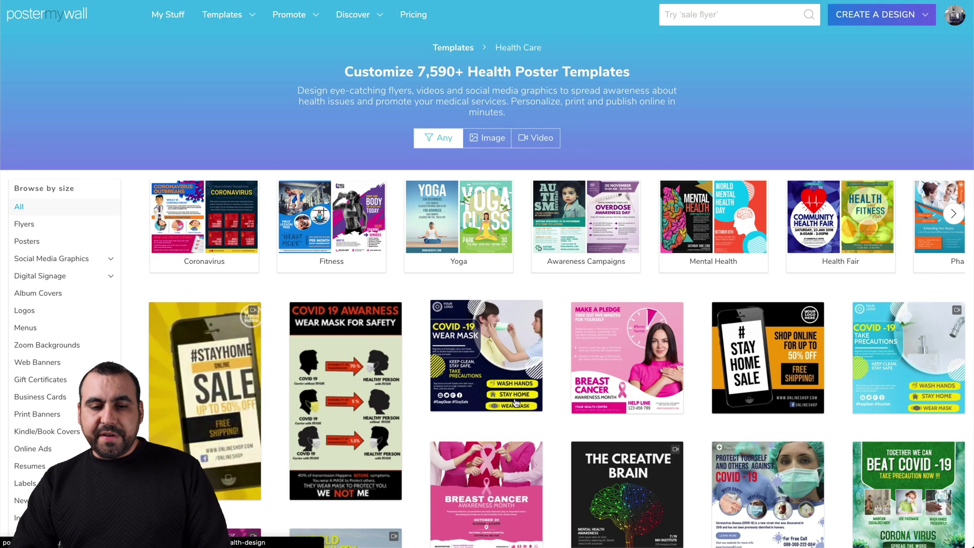
scroll(507, 432, "down", 3)
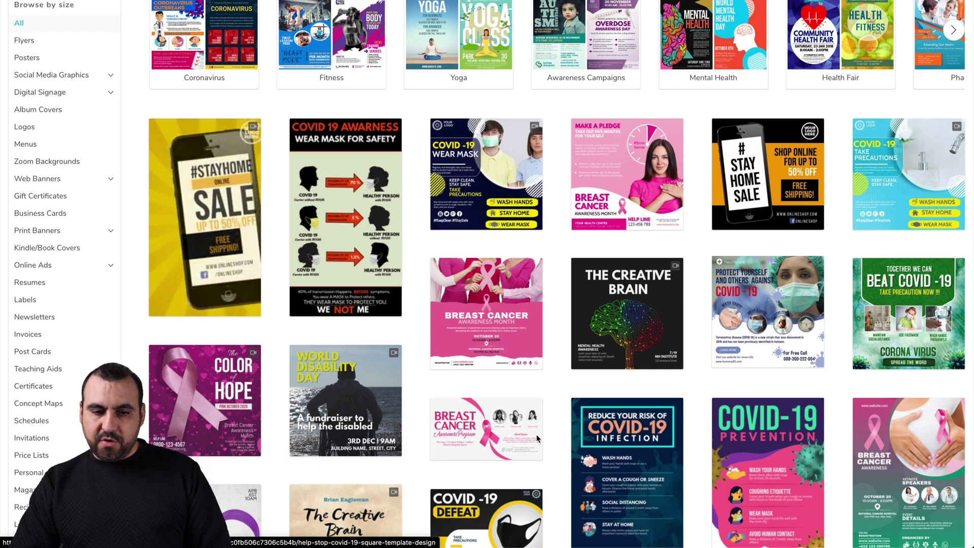
Customize the World Disability Day template and select its WORLD DISABILITY DAY headline.
left_click(365, 397)
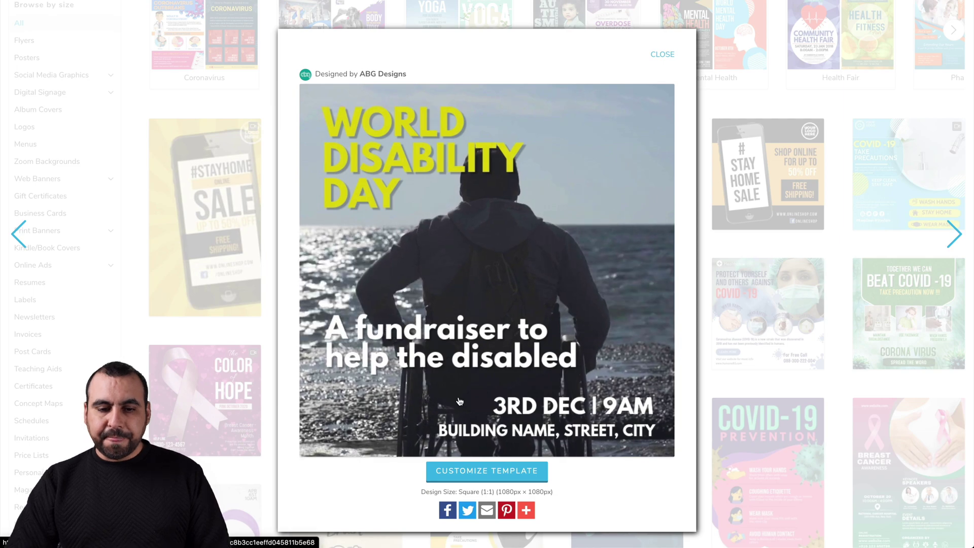
left_click(499, 472)
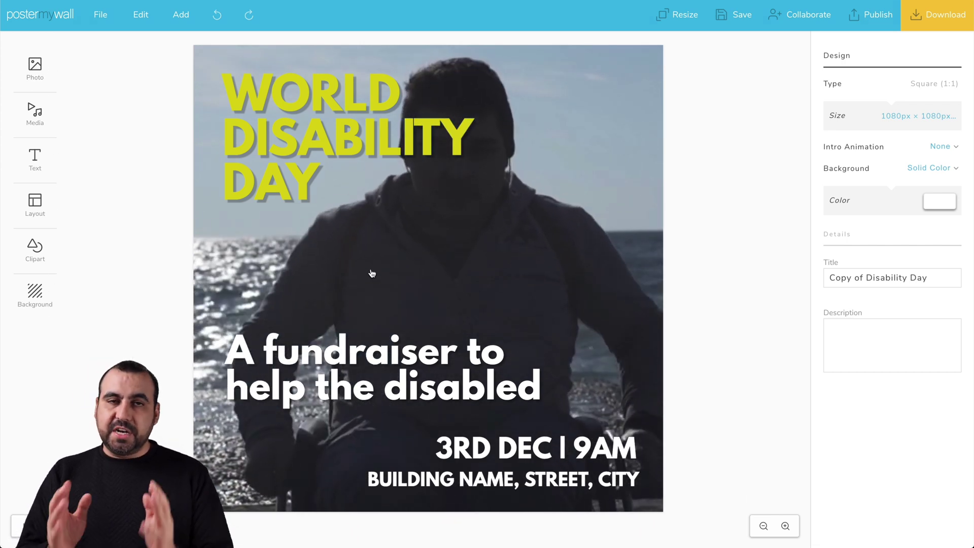
left_click(324, 153)
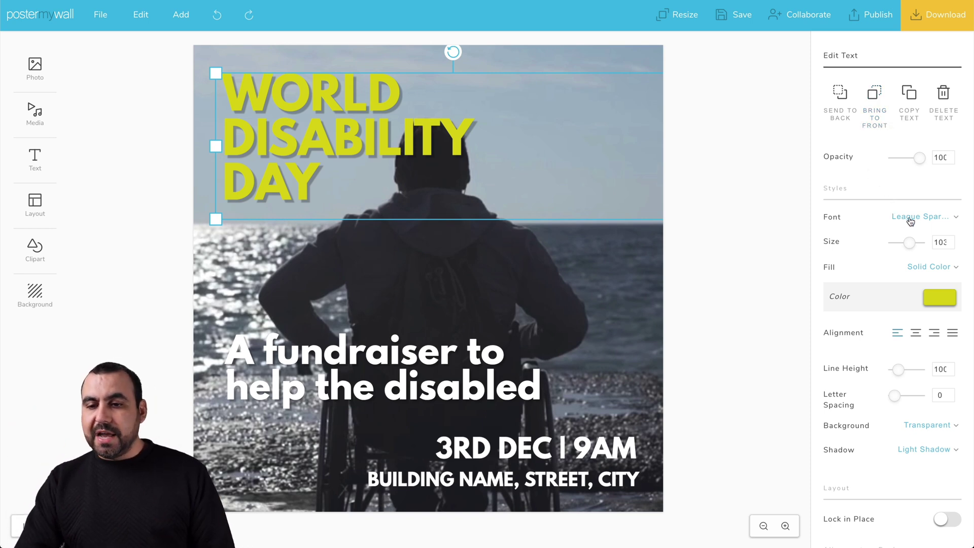
Switch the headline fill to Radial Gradient with bright yellow ffff05 as Color 1.
left_click(926, 219)
scroll(888, 351, "down", 15)
left_click(859, 195)
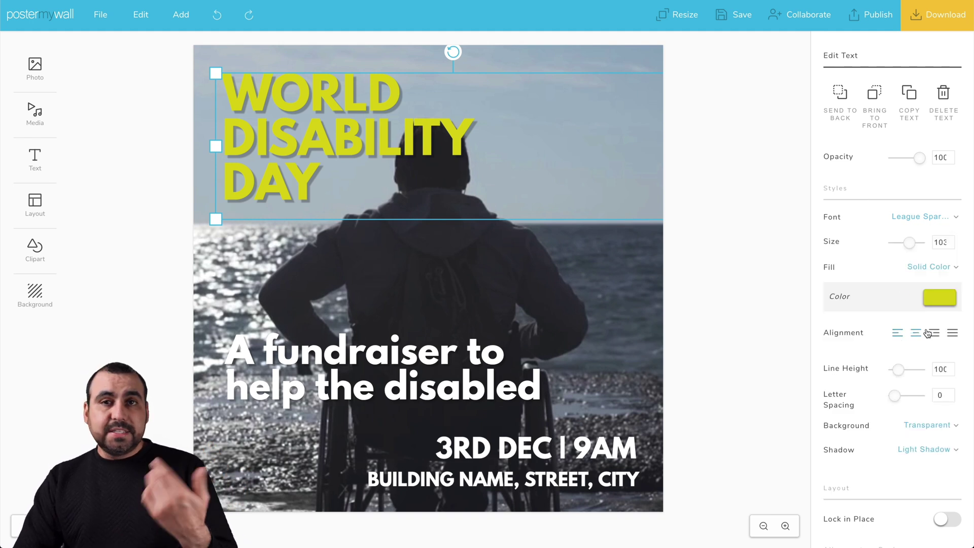
left_click(932, 267)
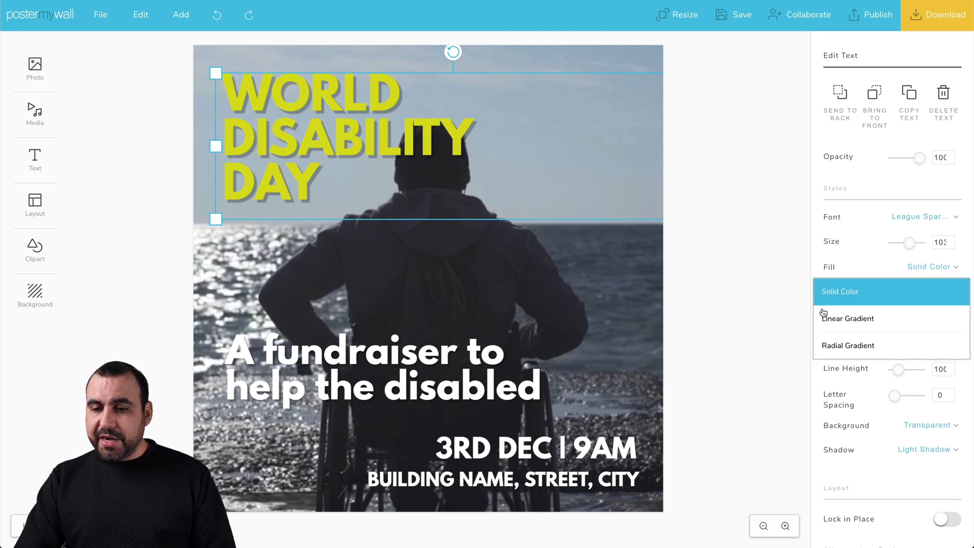
left_click(865, 344)
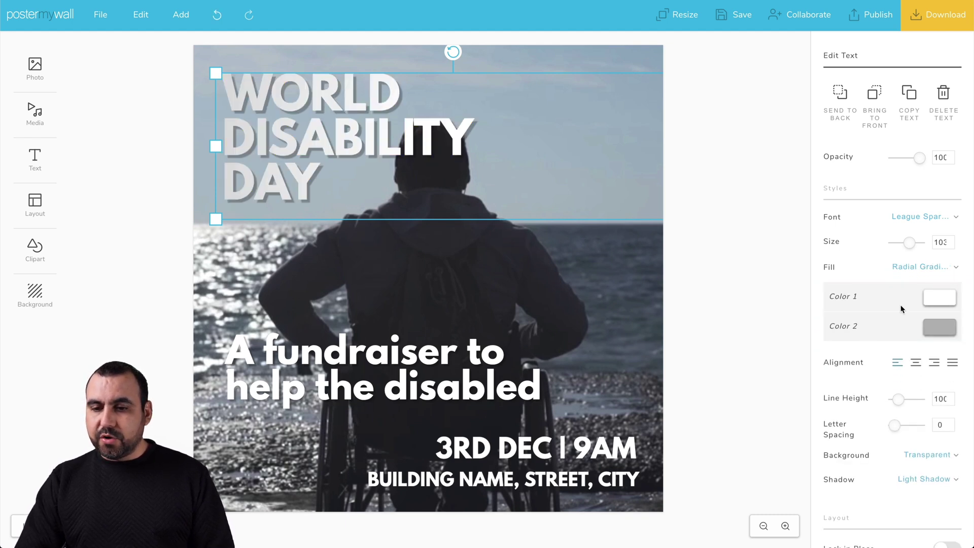
left_click(931, 306)
left_click(911, 380)
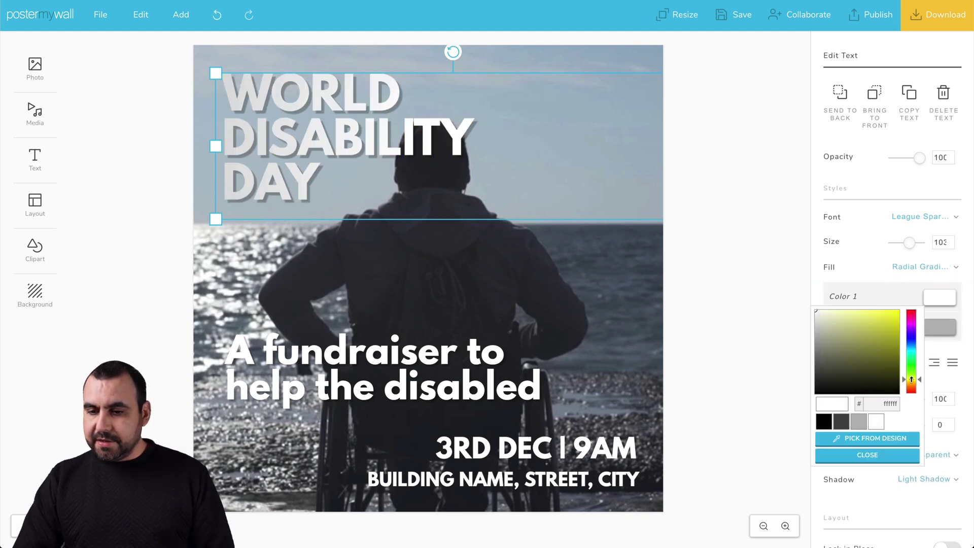
left_click_drag(896, 345, 898, 303)
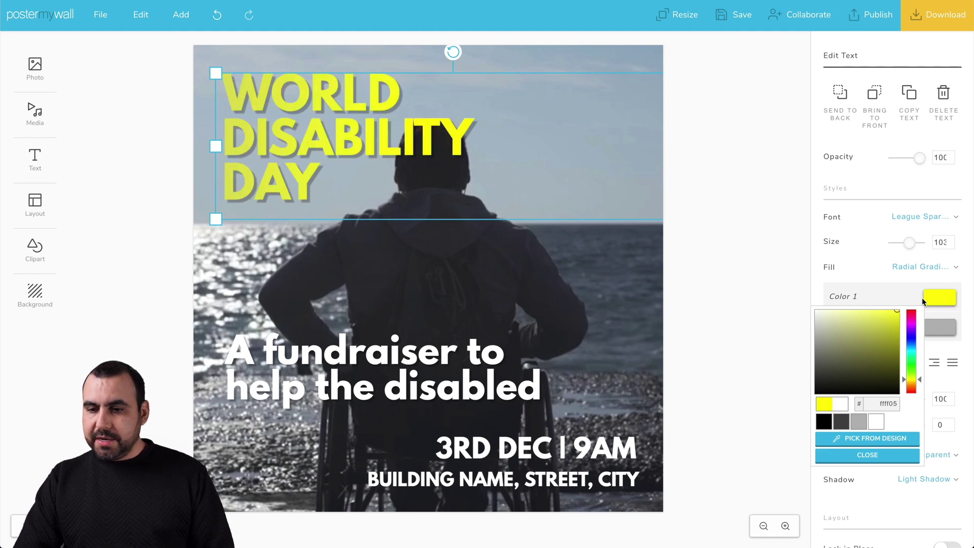
Set the gradient's Color 2 to orange-red ff4d00.
left_click(939, 327)
left_click_drag(911, 409, 911, 415)
left_click_drag(869, 353, 900, 342)
left_click(917, 418)
left_click_drag(919, 417, 919, 419)
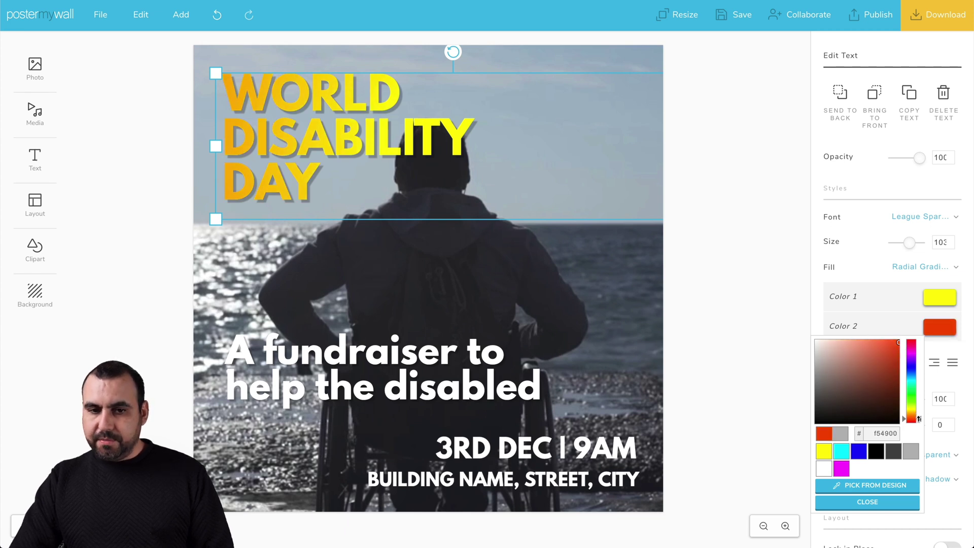
left_click_drag(878, 350, 899, 340)
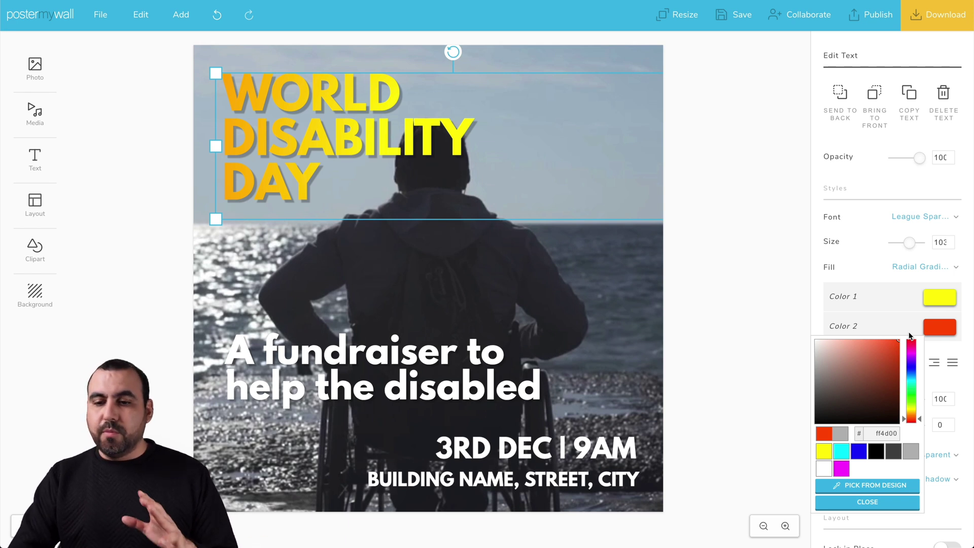
left_click(883, 288)
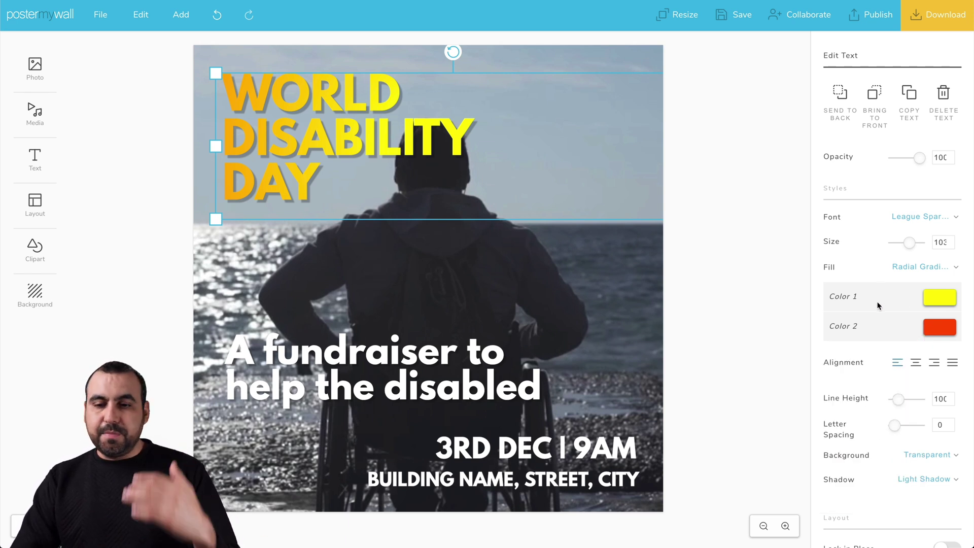
scroll(879, 305, "down", 2)
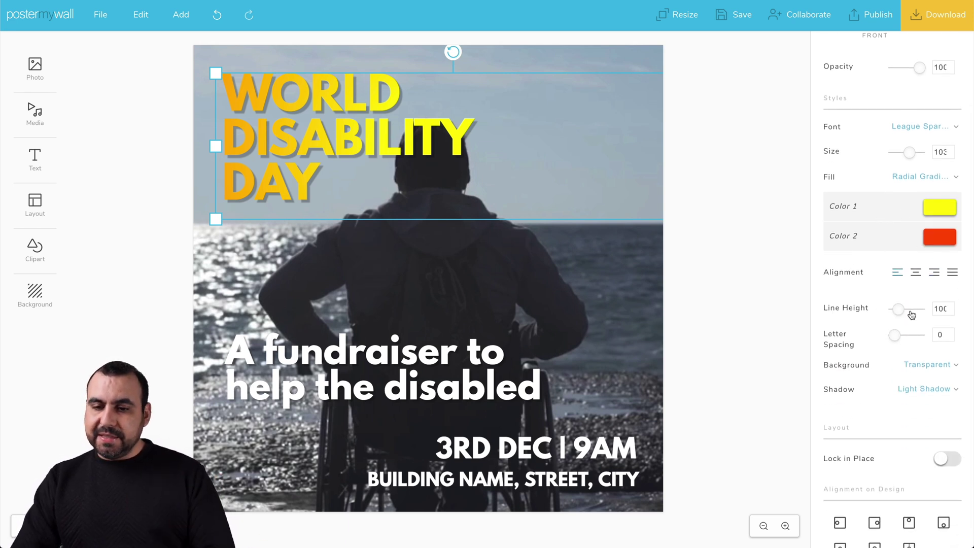
scroll(910, 339, "down", 1)
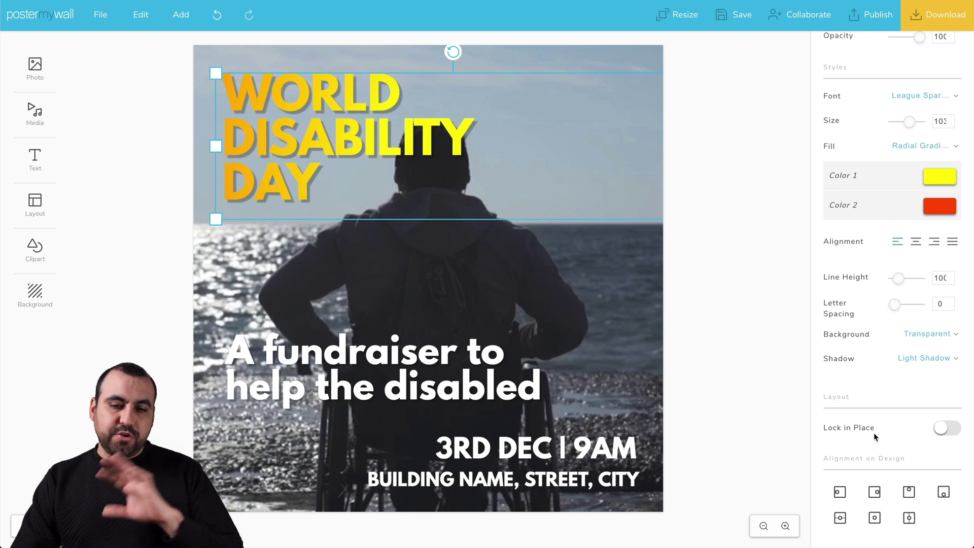
Move the gradient headline toward the upper left and left-align its text.
left_click(875, 519)
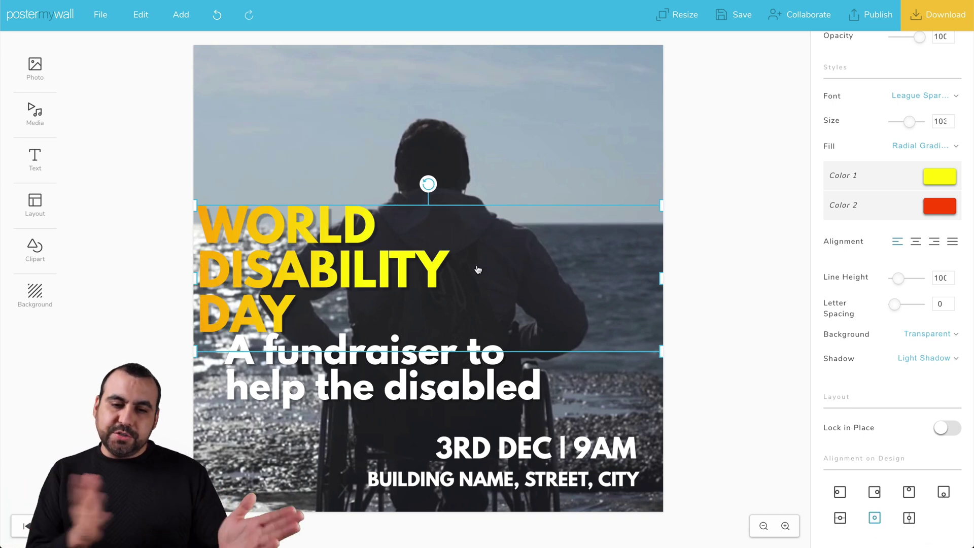
left_click(916, 242)
left_click_drag(319, 319, 384, 148)
left_click(898, 242)
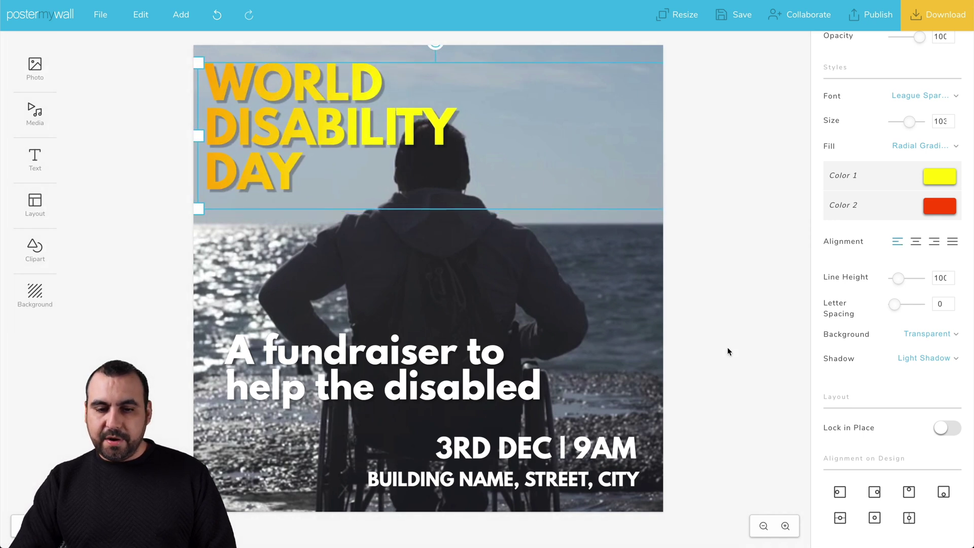
left_click(705, 352)
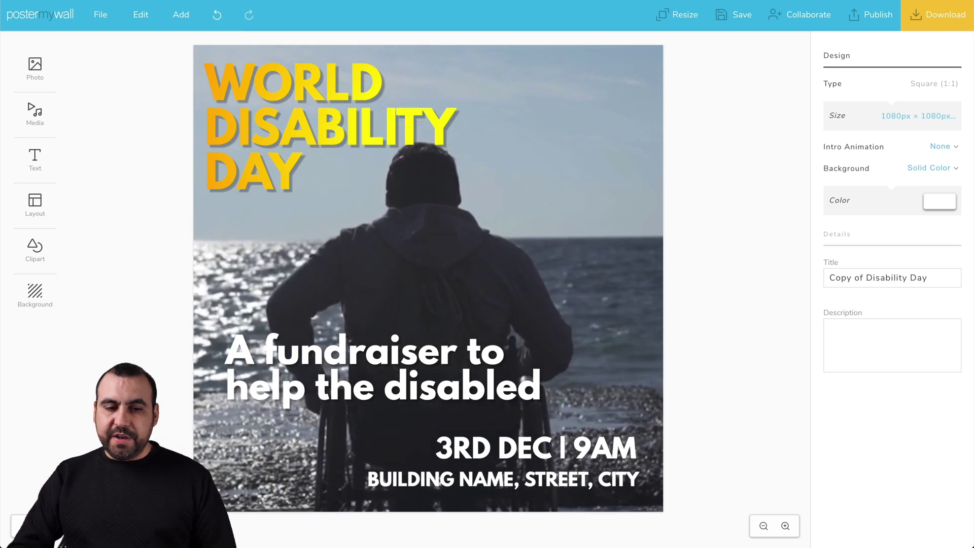
Replace the background video with the 00:23 aerial swimmer clip from a Storyblocks 'beach' search.
left_click(274, 333)
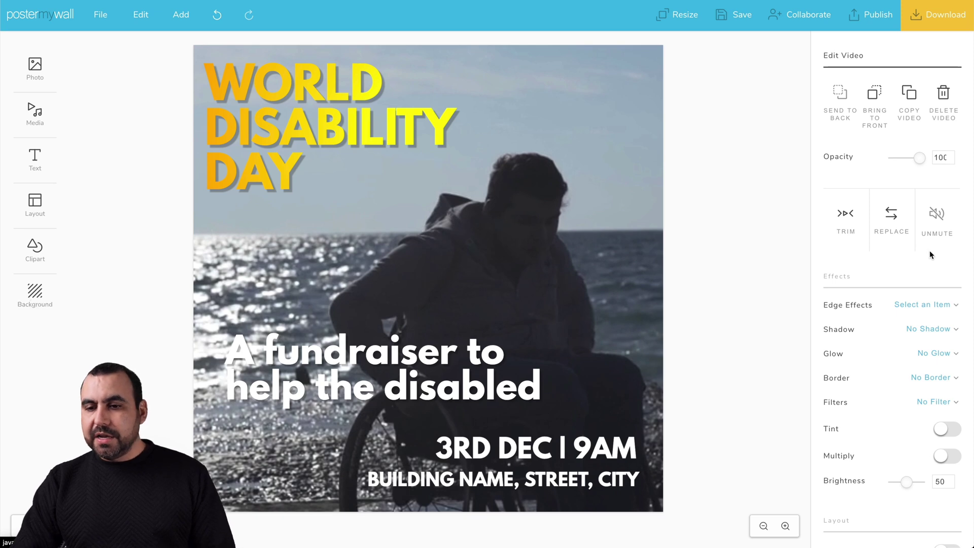
left_click(889, 216)
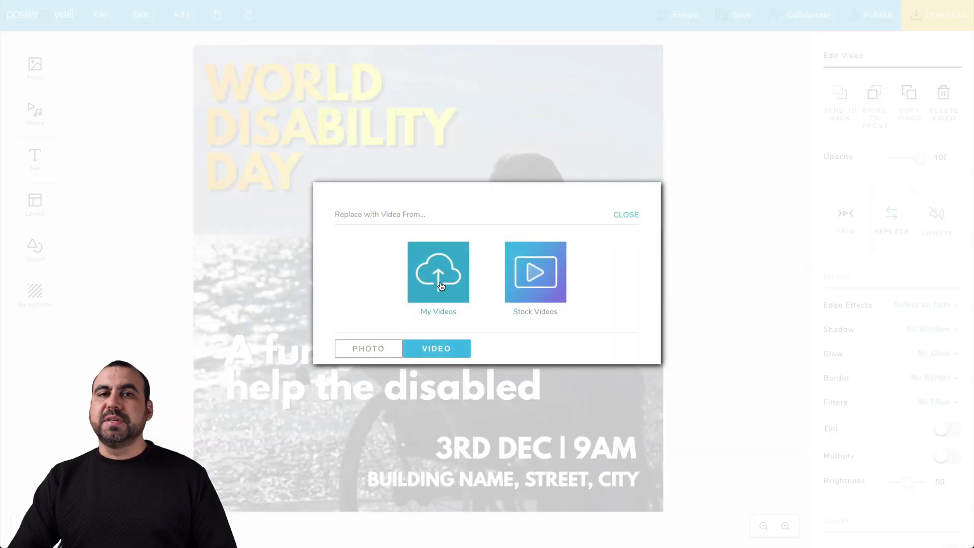
left_click(553, 282)
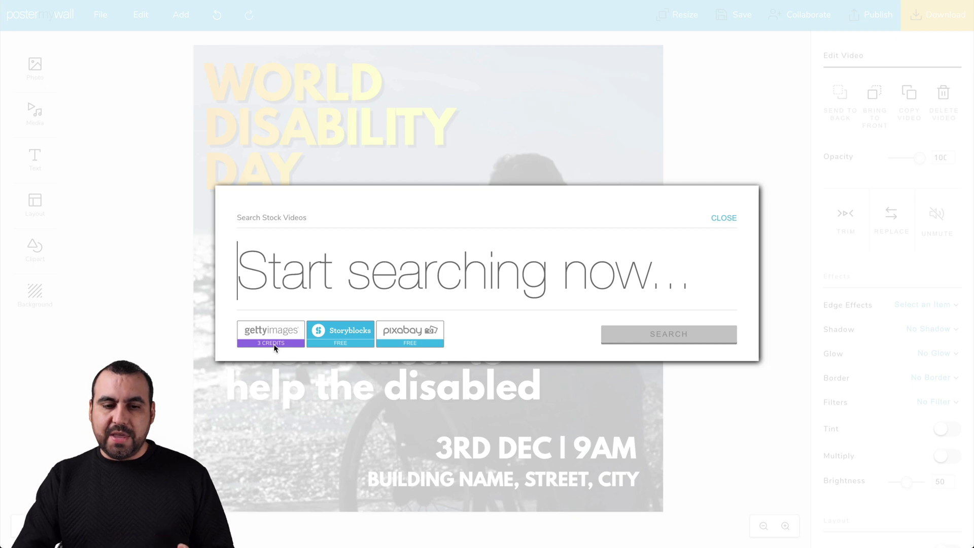
left_click(416, 330)
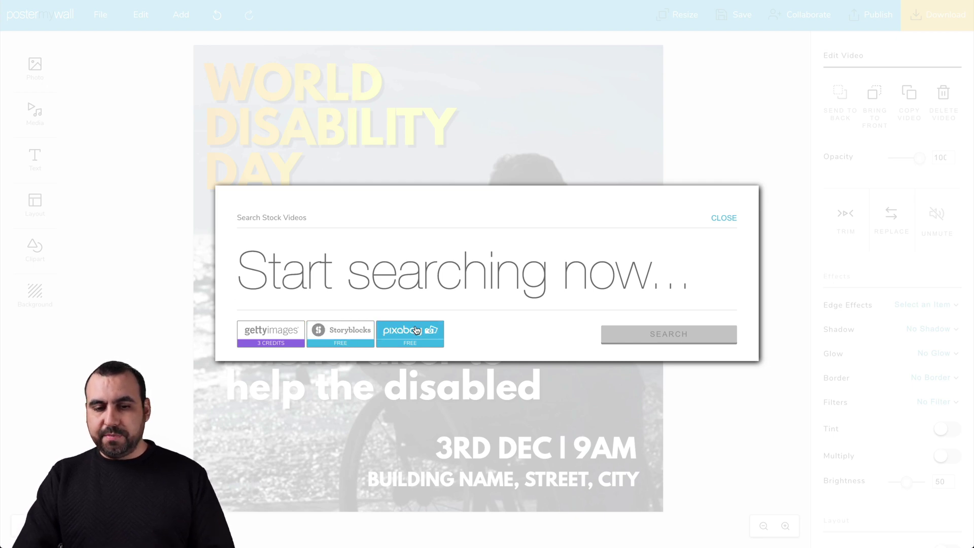
left_click(365, 334)
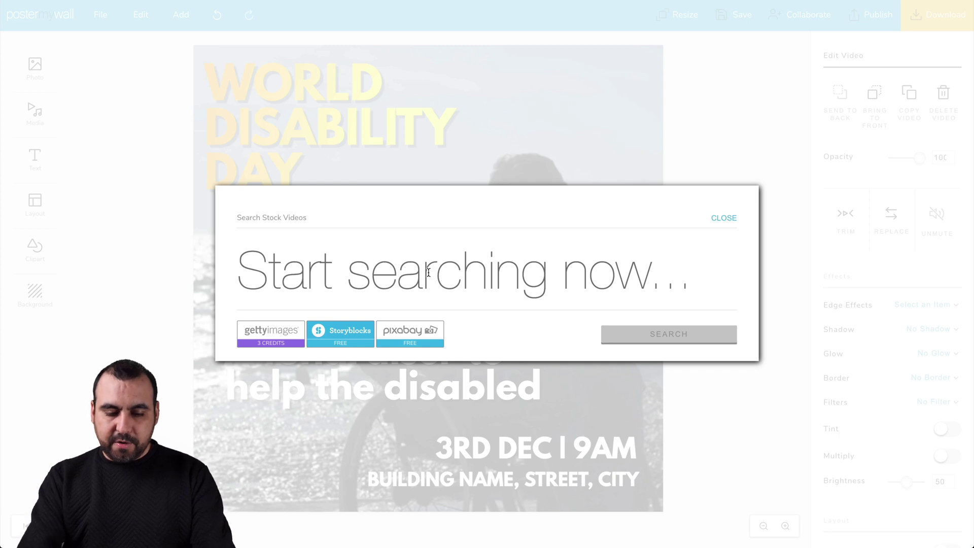
type("beach")
key("Return")
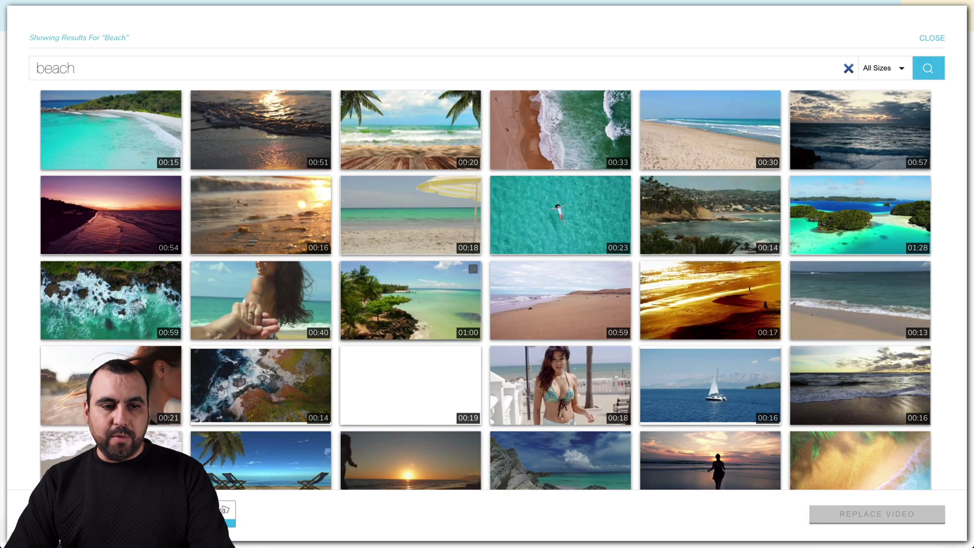
left_click(588, 207)
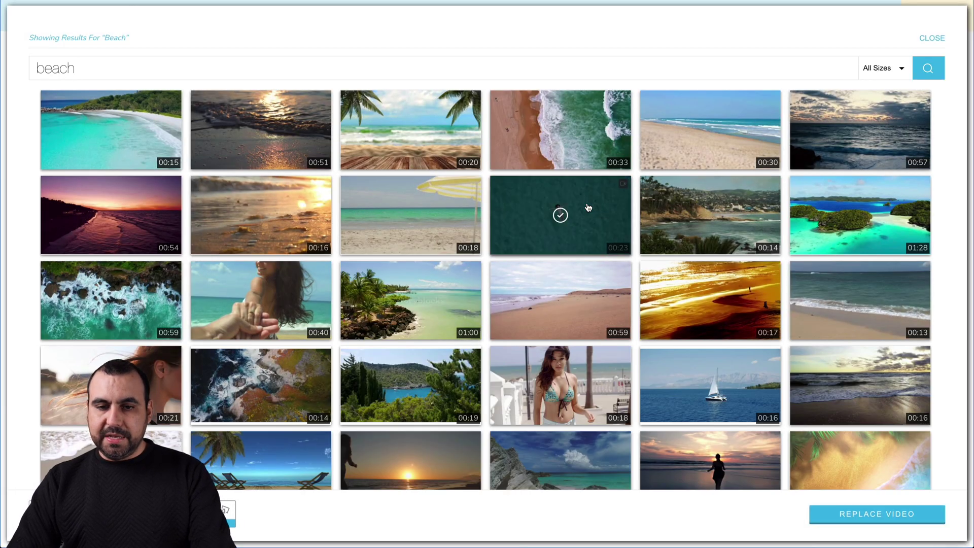
left_click(870, 513)
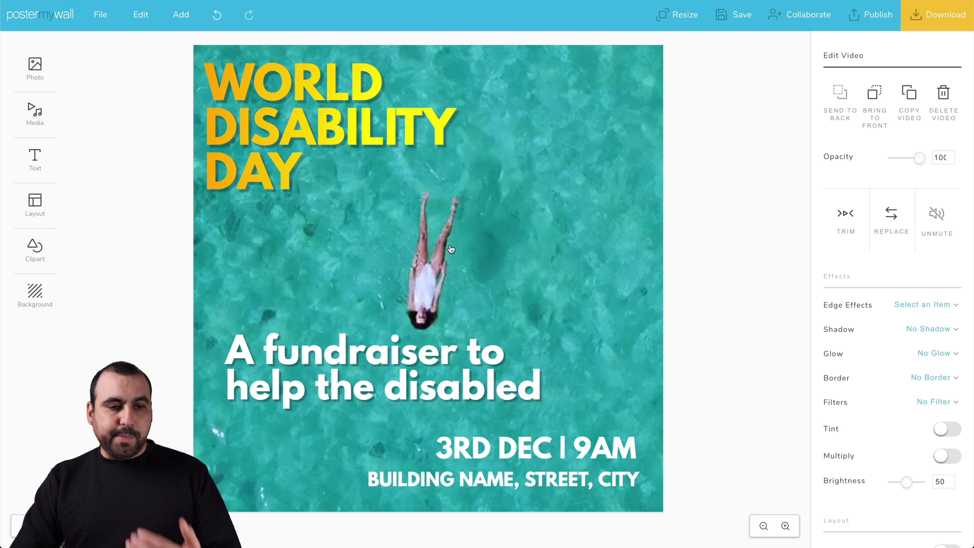
Add the man's photo from My Photos and shift it slightly right.
left_click(45, 68)
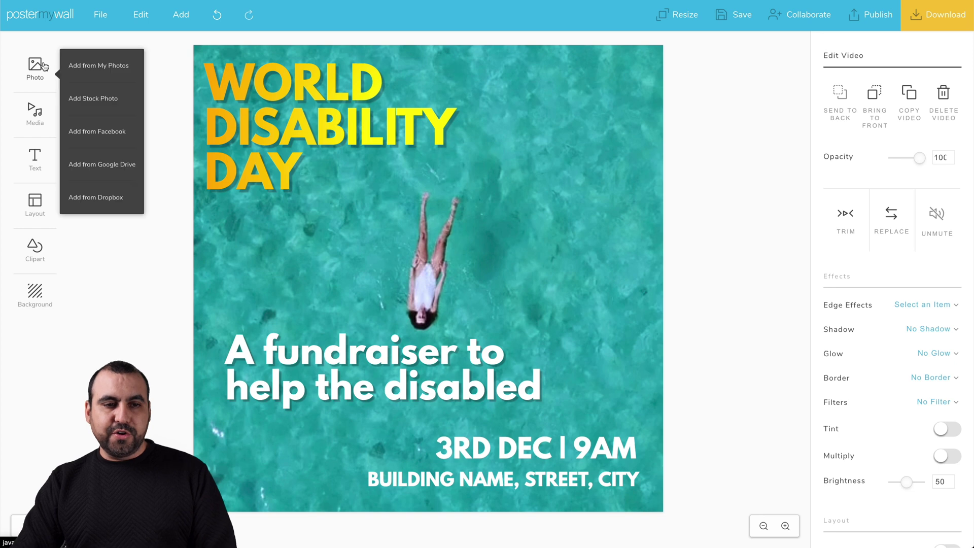
left_click(108, 71)
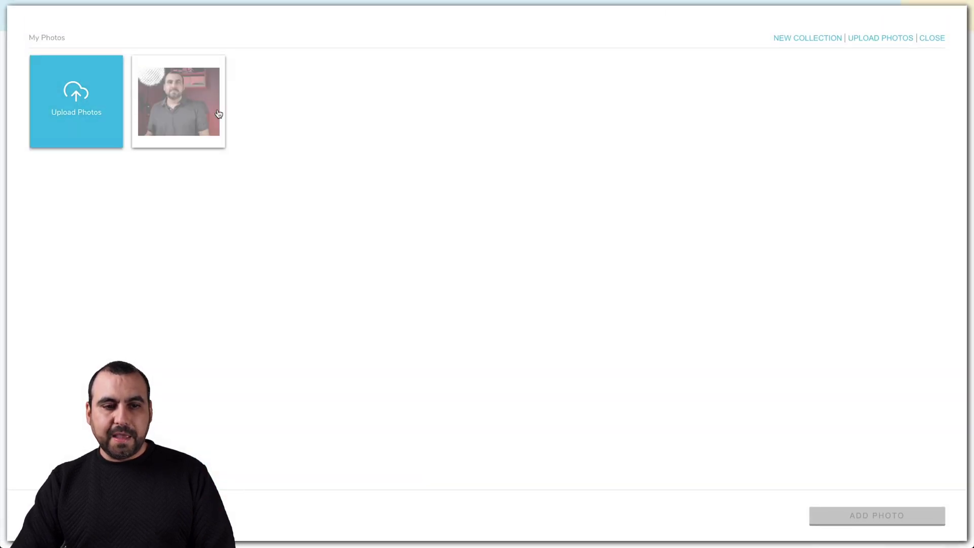
left_click(197, 131)
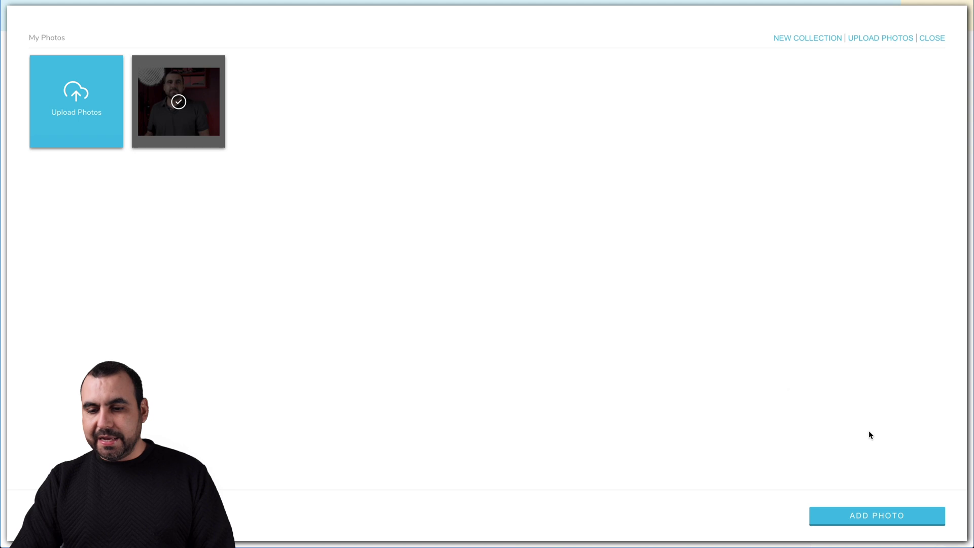
left_click(887, 512)
left_click_drag(431, 269, 599, 289)
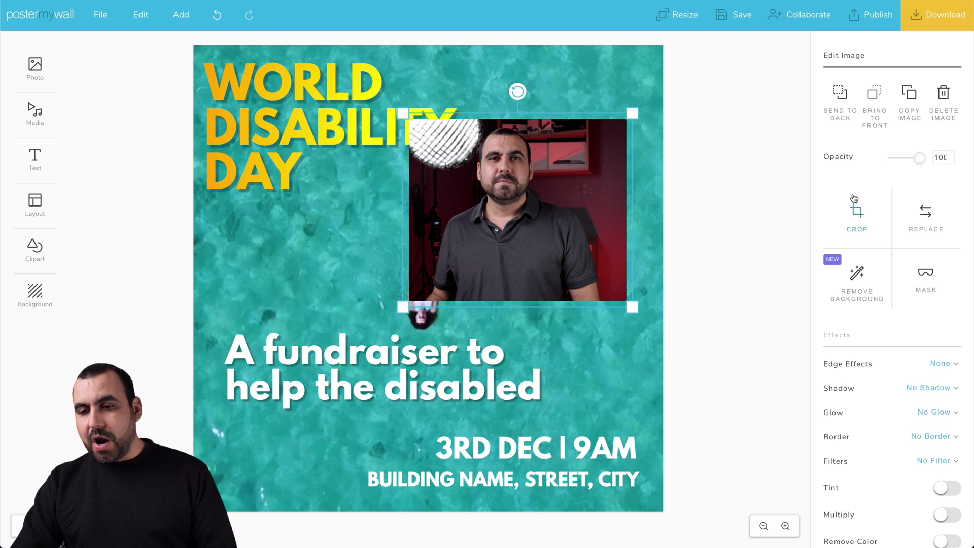
Remove the photo's background and nudge the cut-out man slightly up and right.
left_click(857, 289)
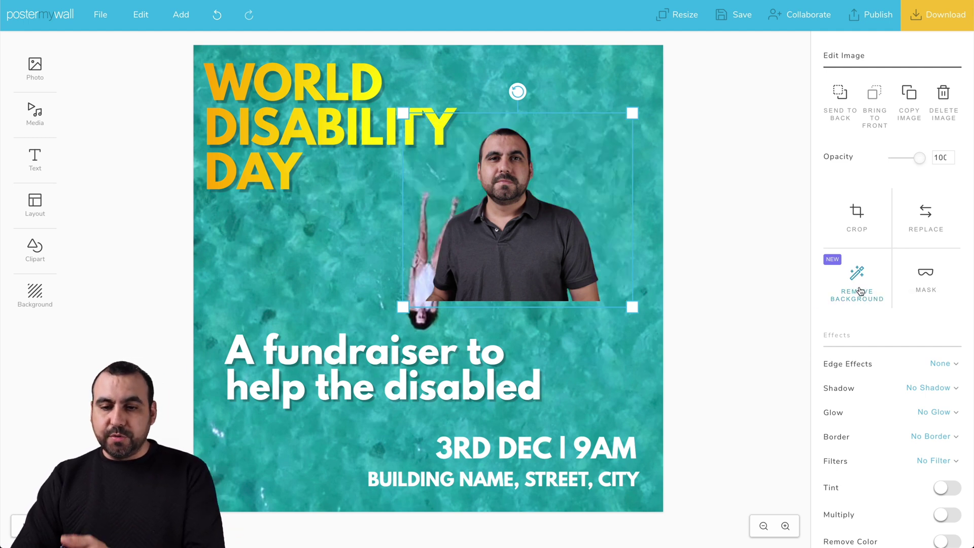
mouse_move(517, 252)
left_mouse_down()
mouse_move(578, 215)
mouse_move(517, 300)
mouse_move(524, 249)
left_mouse_up()
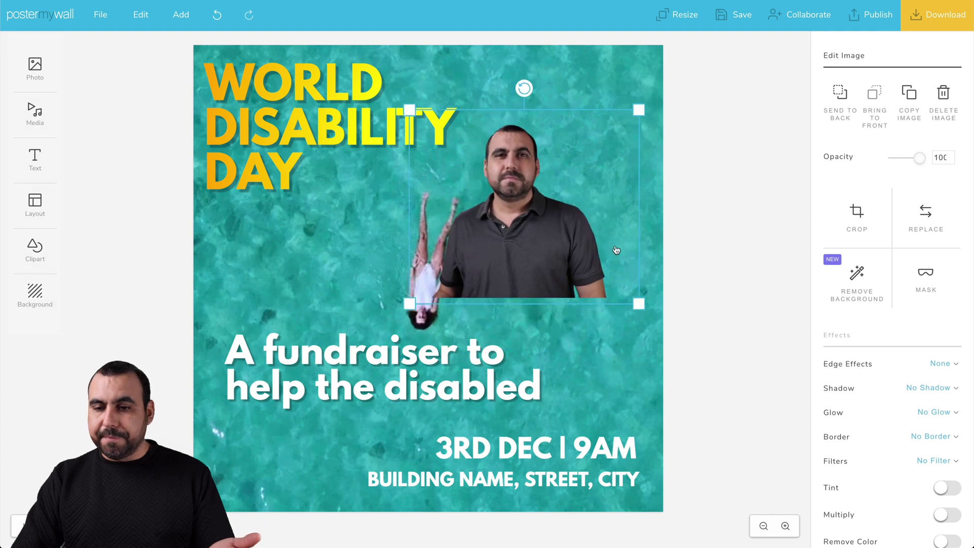
left_click(925, 272)
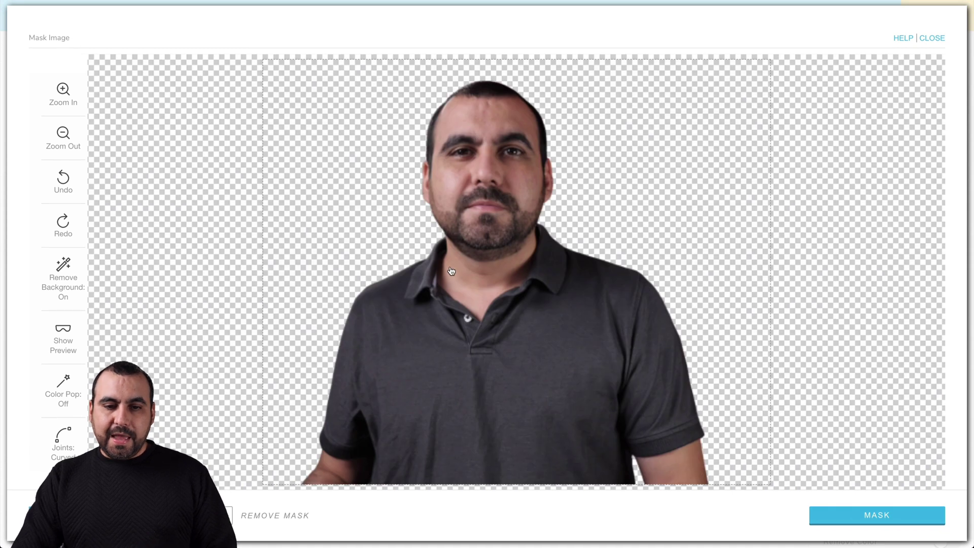
Trace an eight-point mask outline around the man, then close the mask editor.
left_click(421, 223)
left_click(488, 161)
left_click(501, 289)
left_click(587, 310)
left_click(647, 296)
left_click(621, 137)
left_click(520, 135)
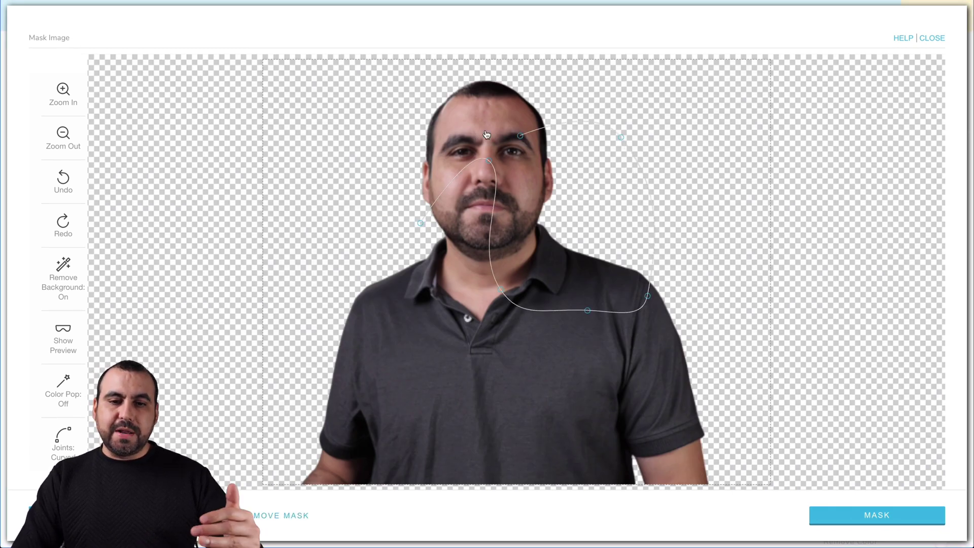
left_click(473, 127)
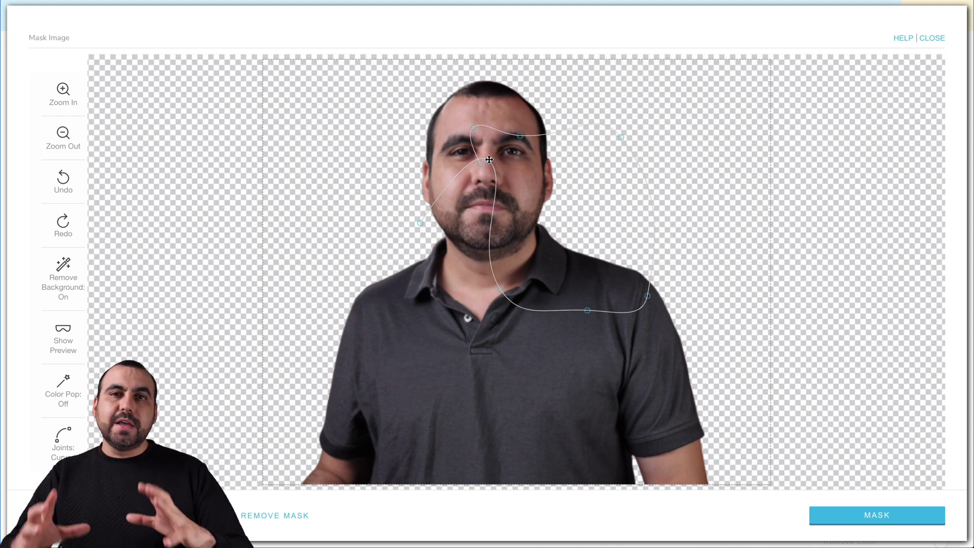
left_click(933, 38)
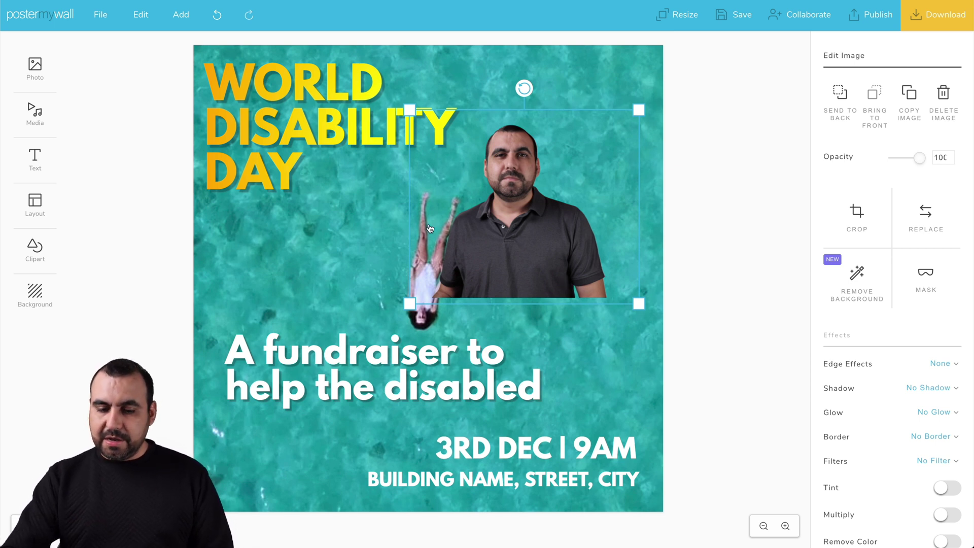
Delete the man's photo and search the stock audio library for 'guitar'.
key("Delete")
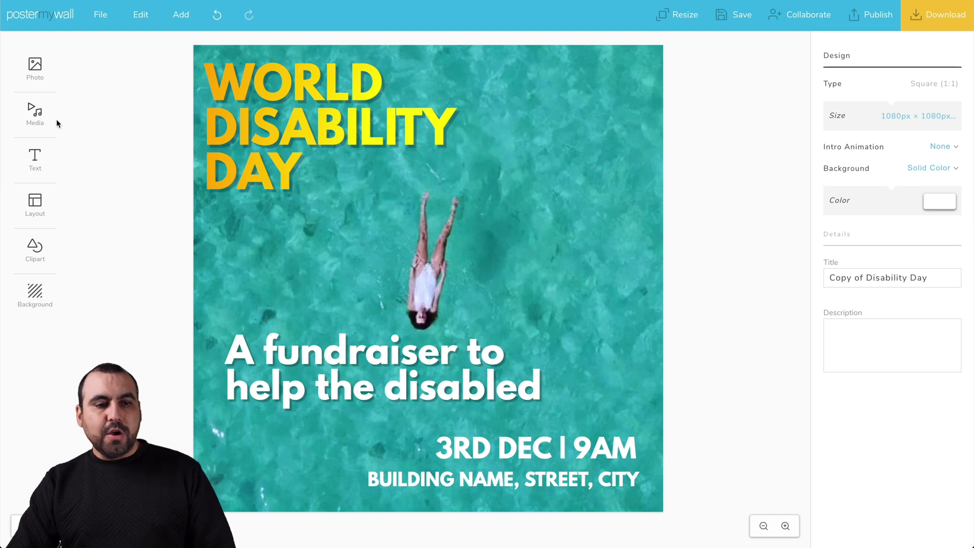
left_click(32, 121)
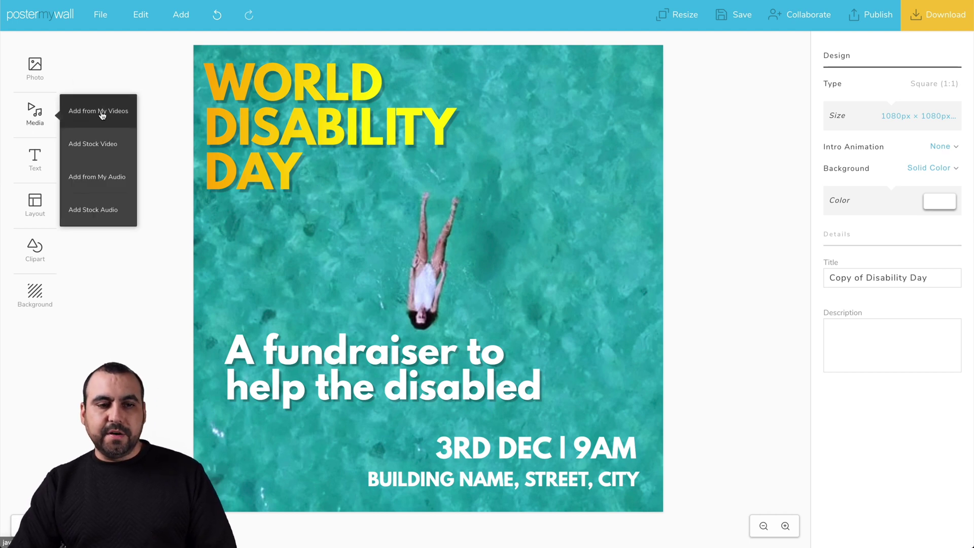
left_click(116, 180)
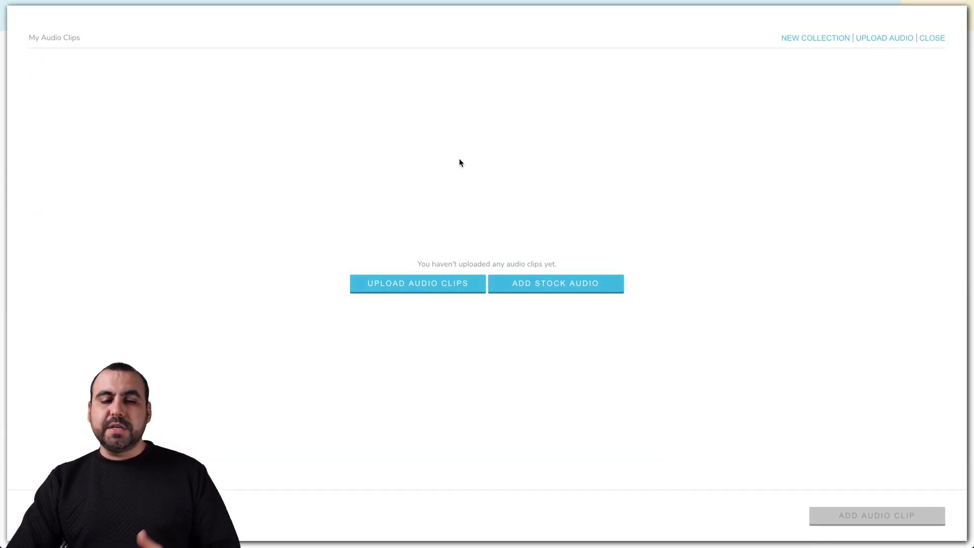
left_click(542, 282)
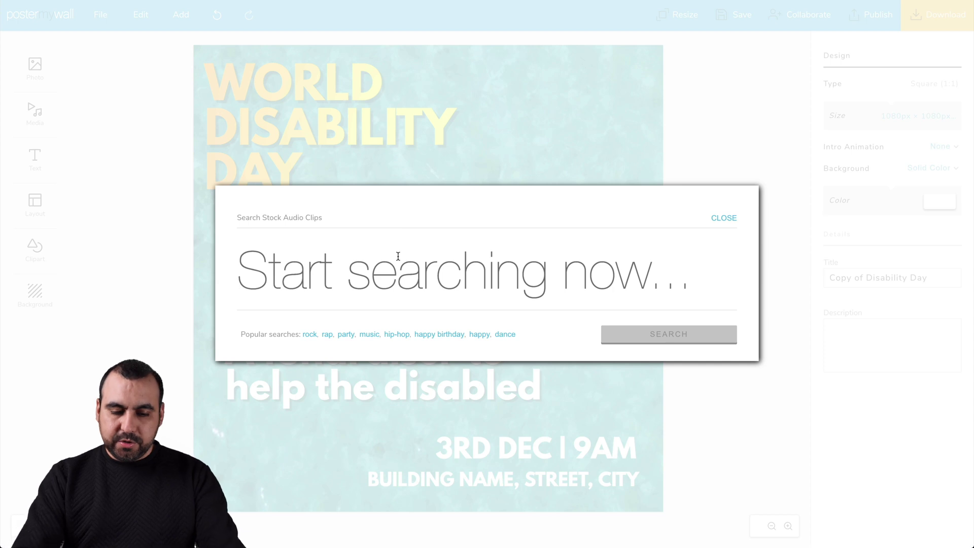
type("guita")
key("BackSpace")
type("tar")
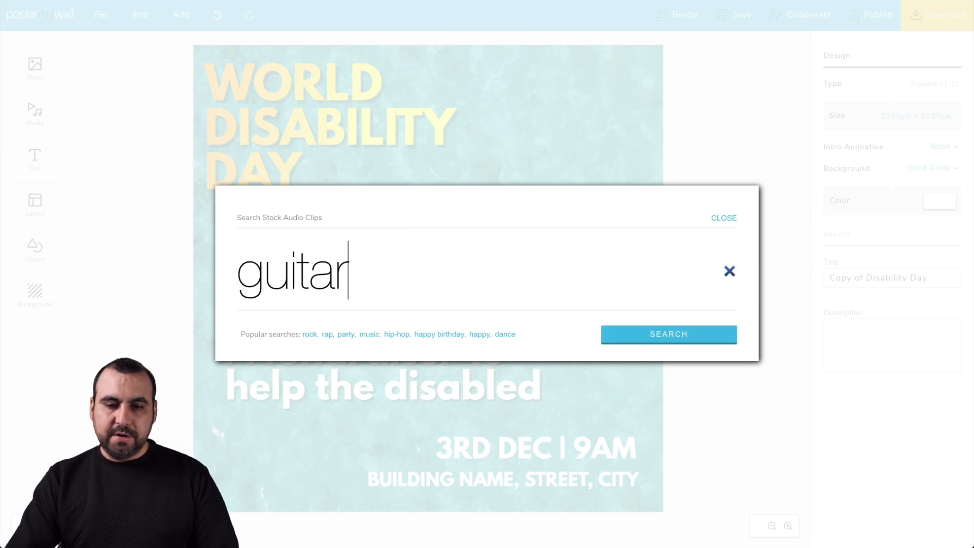
key("Return")
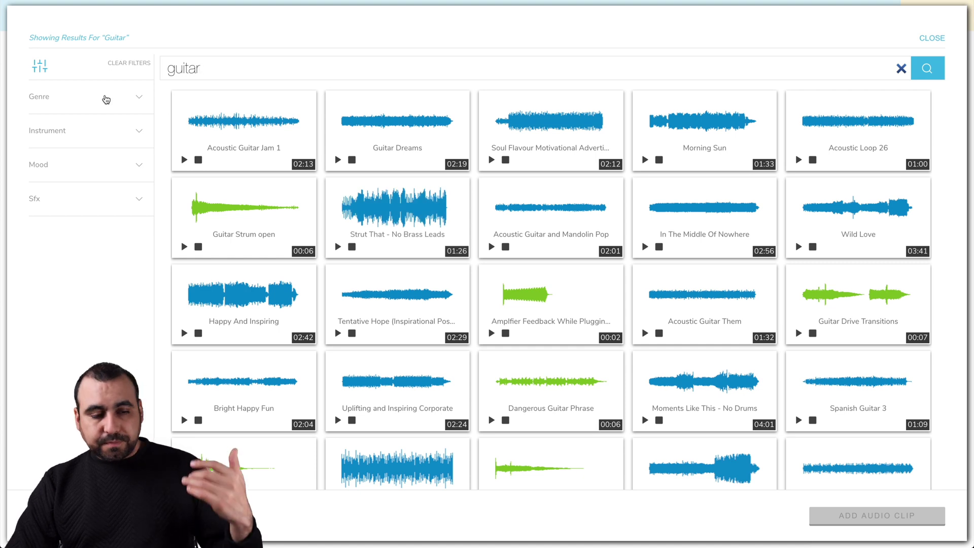
Filter guitar tracks by Playful mood, preview the first, and add Soul Flavour Motivation.
left_click(106, 99)
left_click(118, 99)
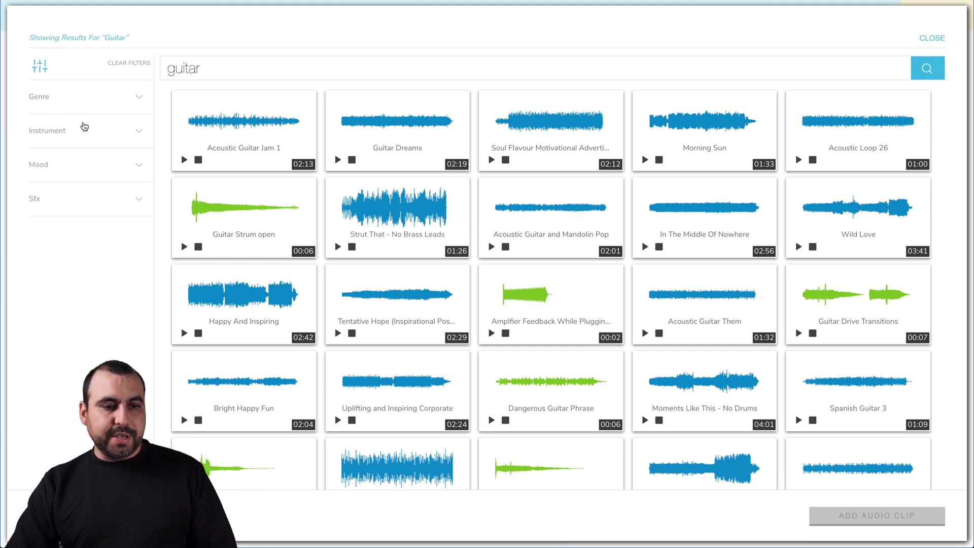
left_click(82, 165)
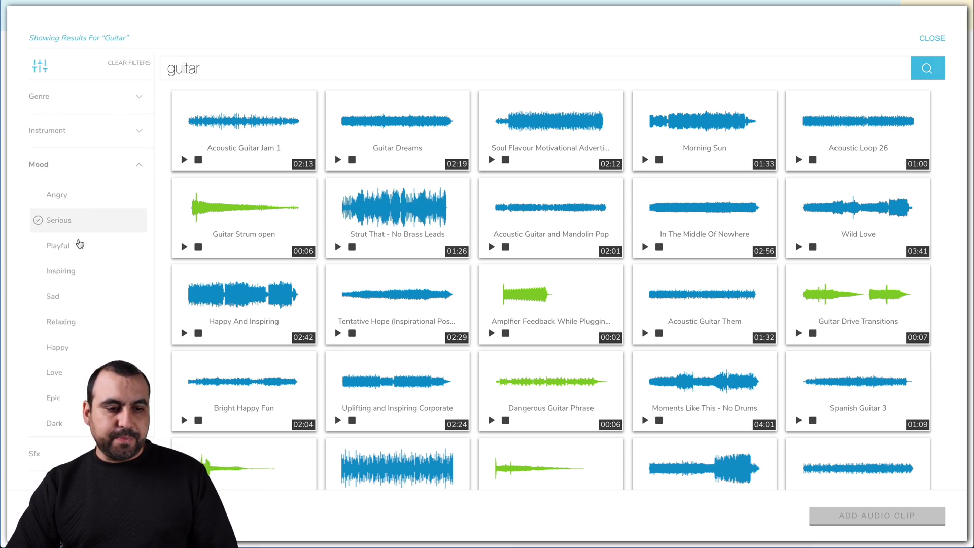
left_click(96, 245)
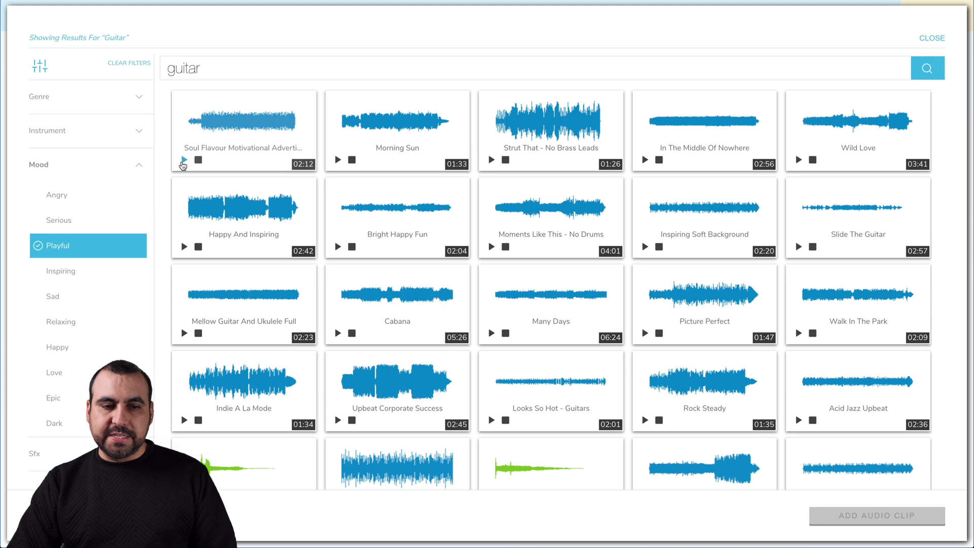
left_click(185, 160)
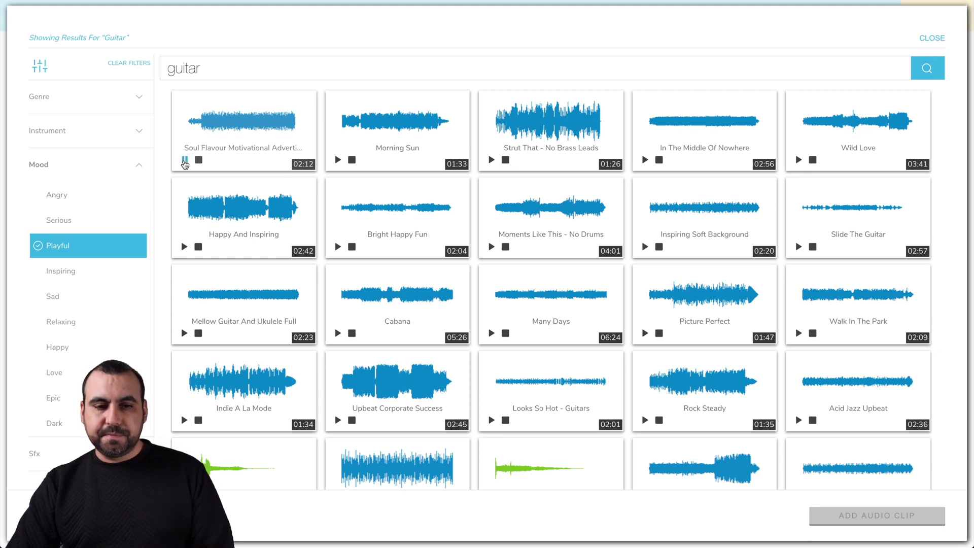
key("XF86AudioLowerVolume")
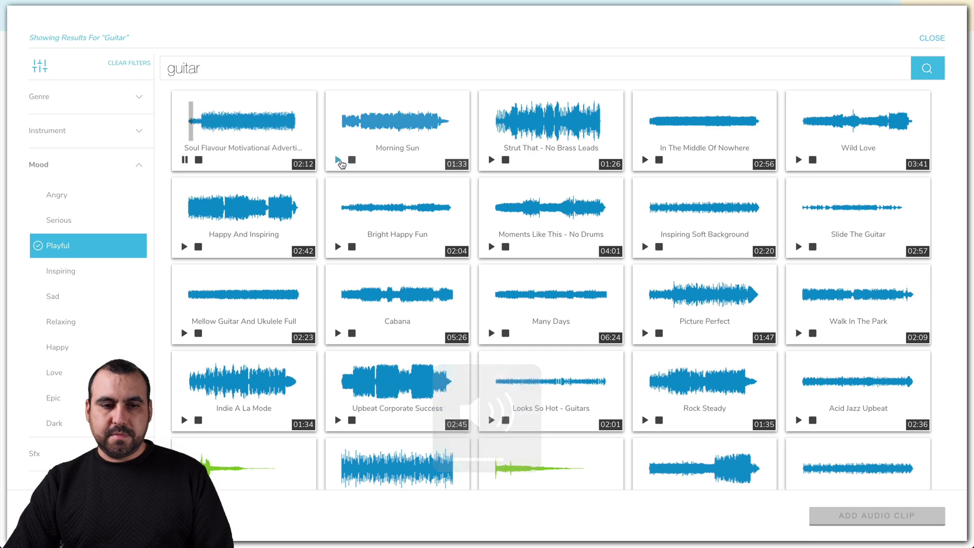
left_click(232, 131)
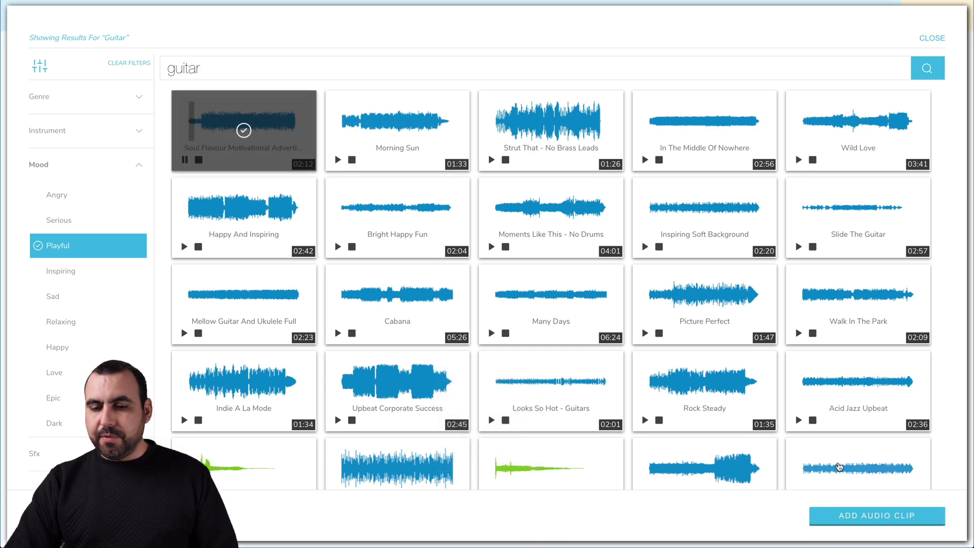
left_click(862, 515)
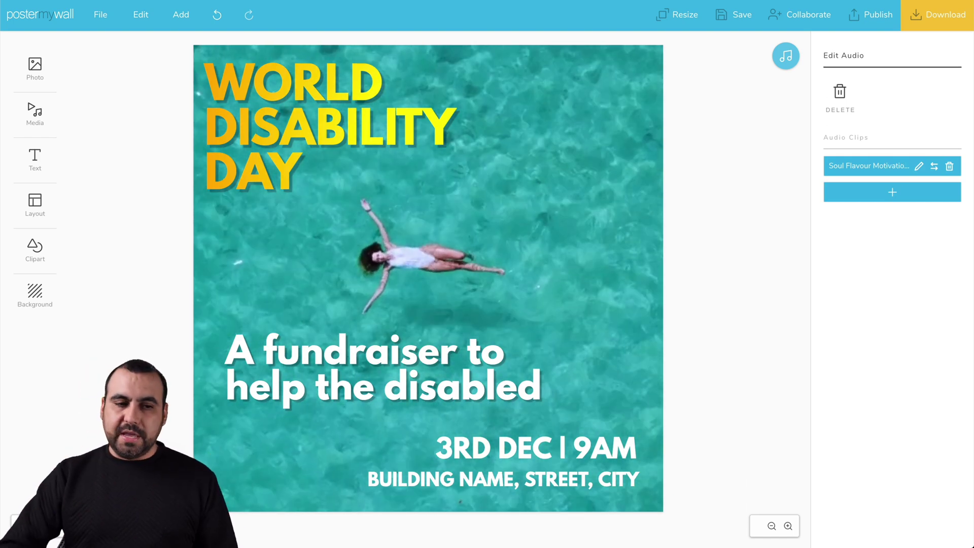
left_click(34, 165)
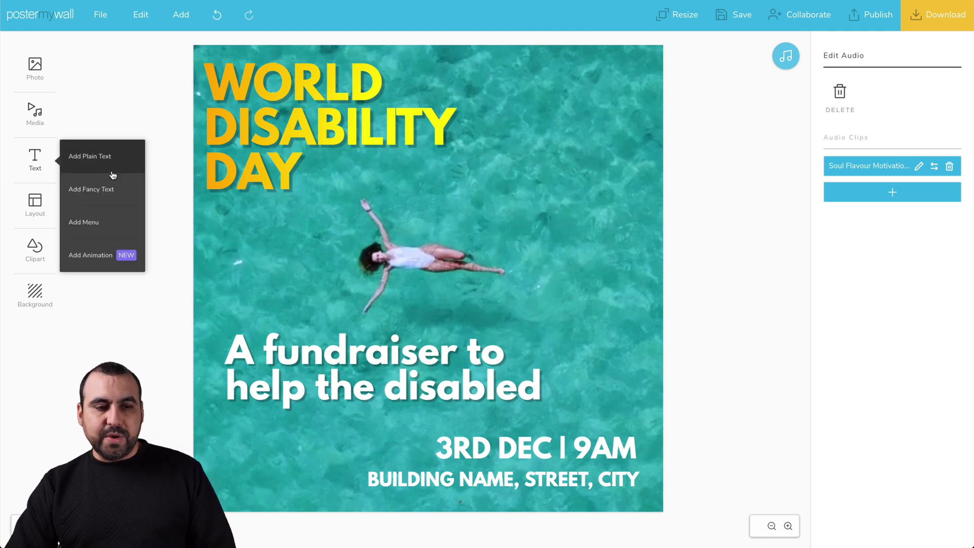
left_click(116, 223)
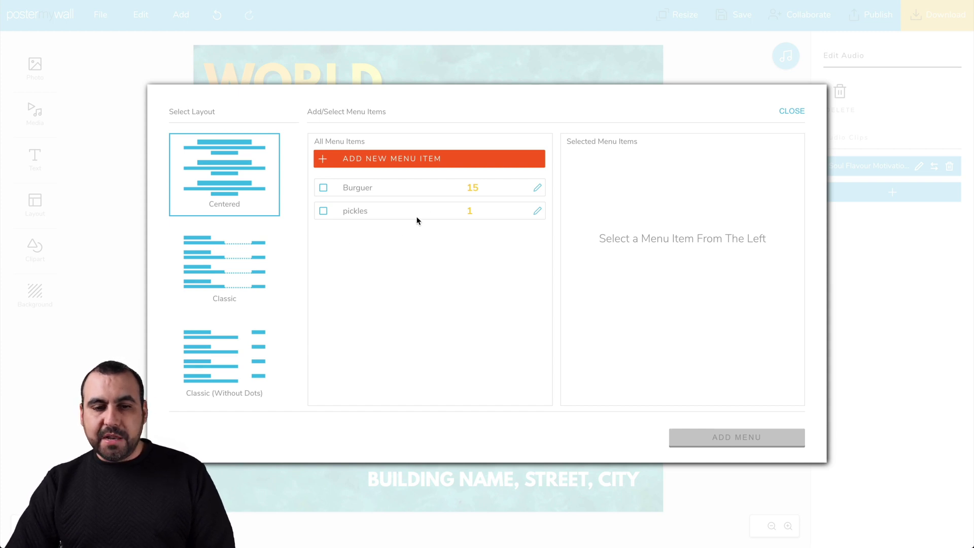
left_click(228, 274)
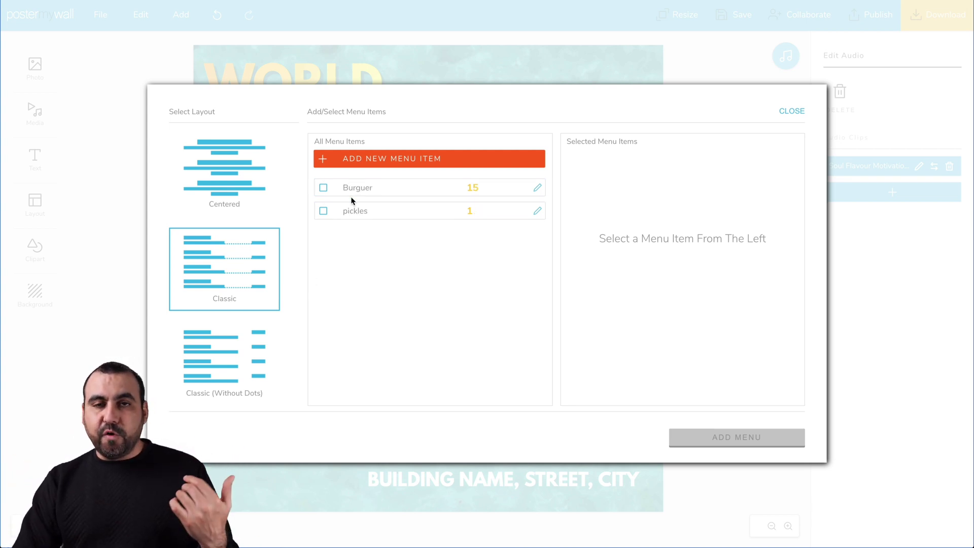
left_click(324, 188)
left_click(324, 211)
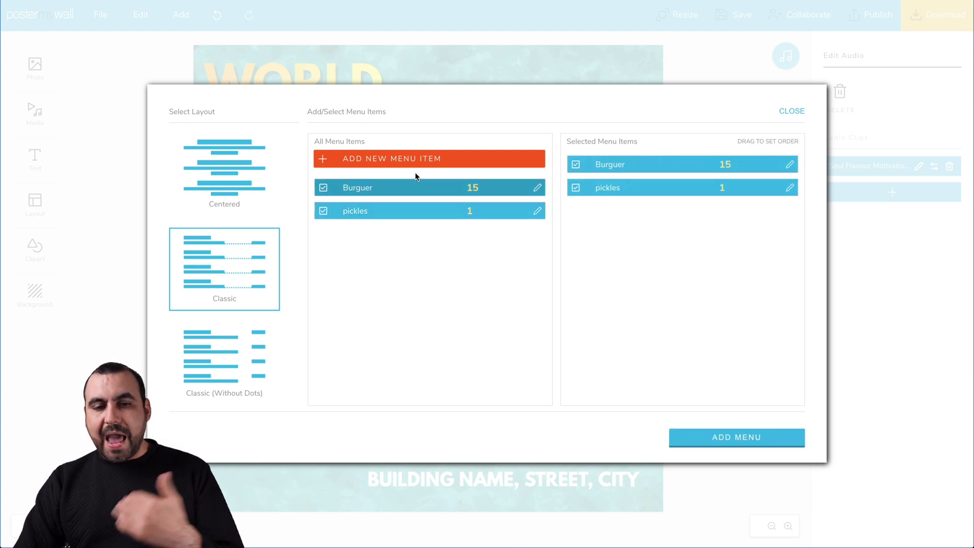
left_click(731, 438)
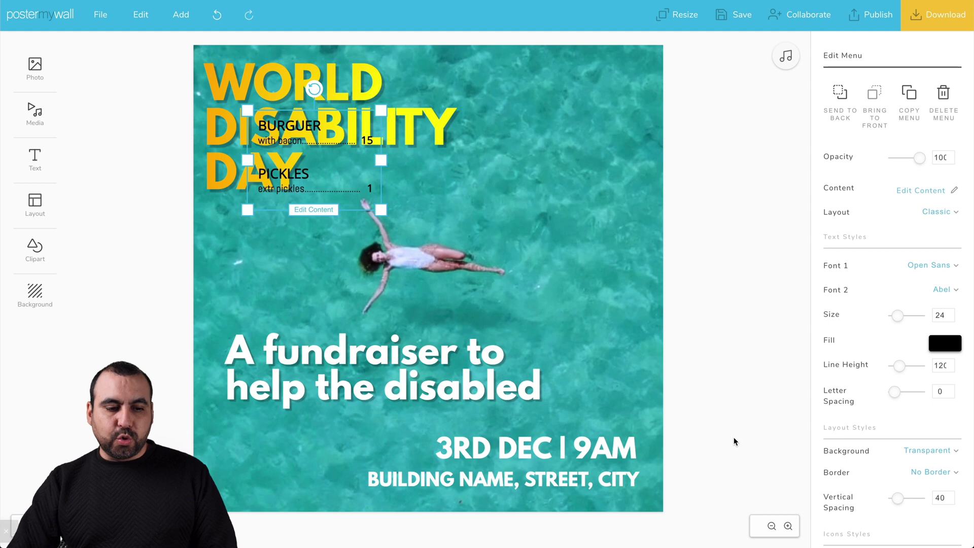
left_click_drag(323, 165, 565, 166)
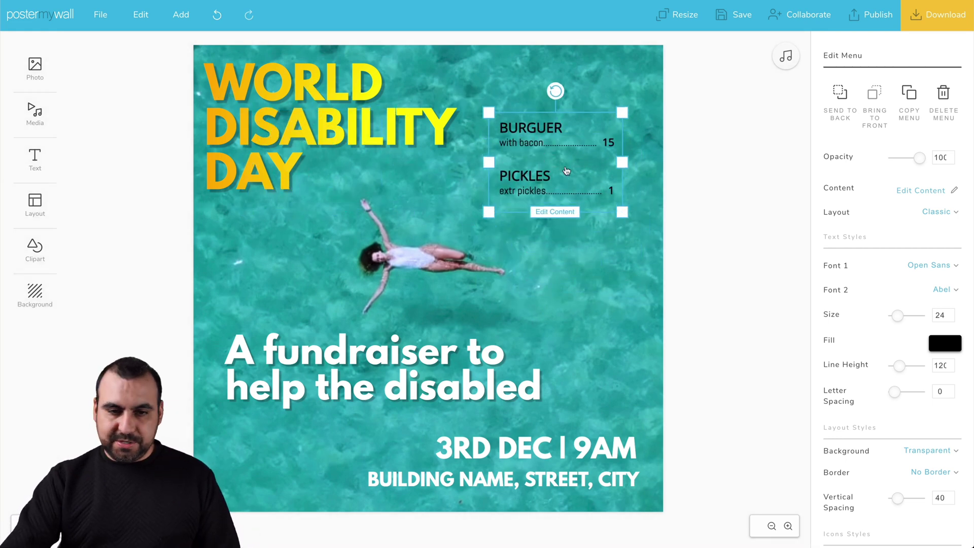
key("Delete")
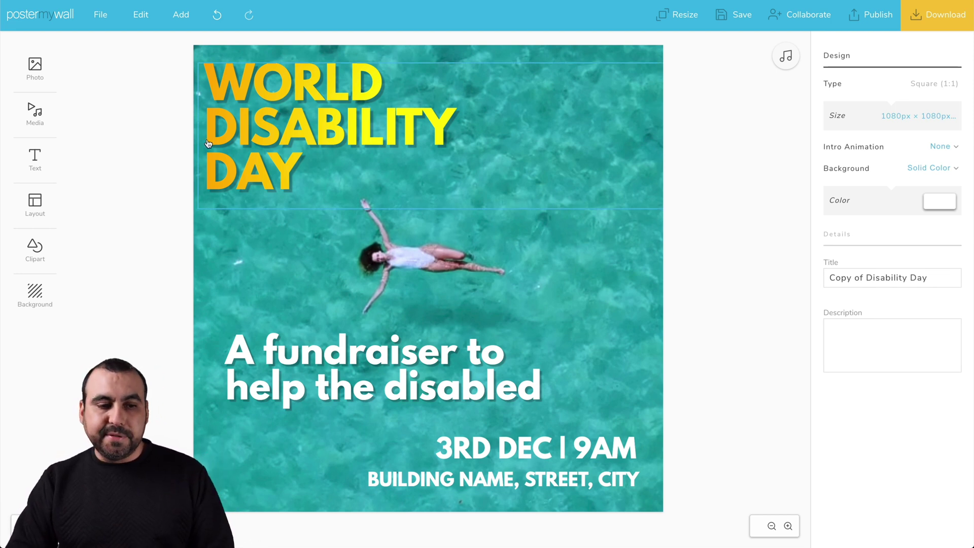
left_click(35, 160)
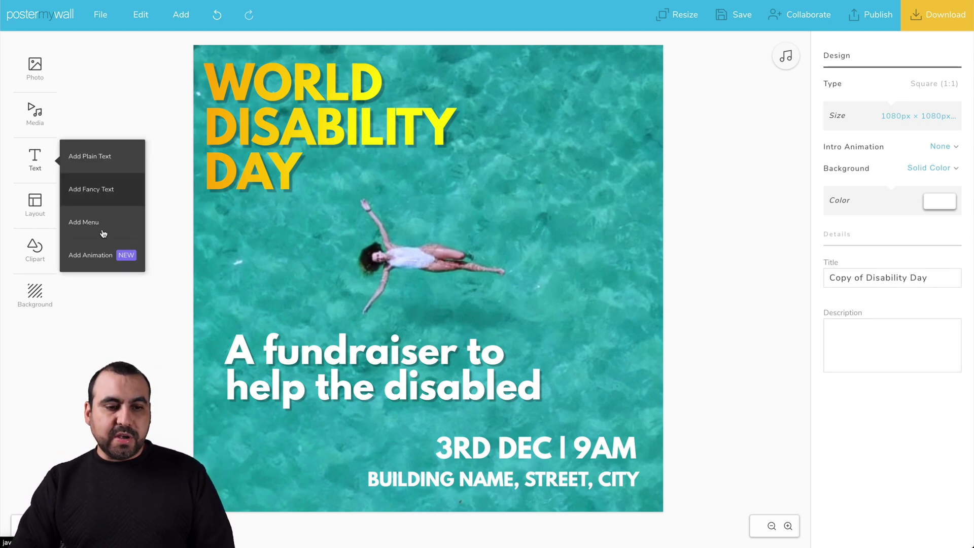
left_click(104, 255)
left_click_drag(330, 140, 525, 209)
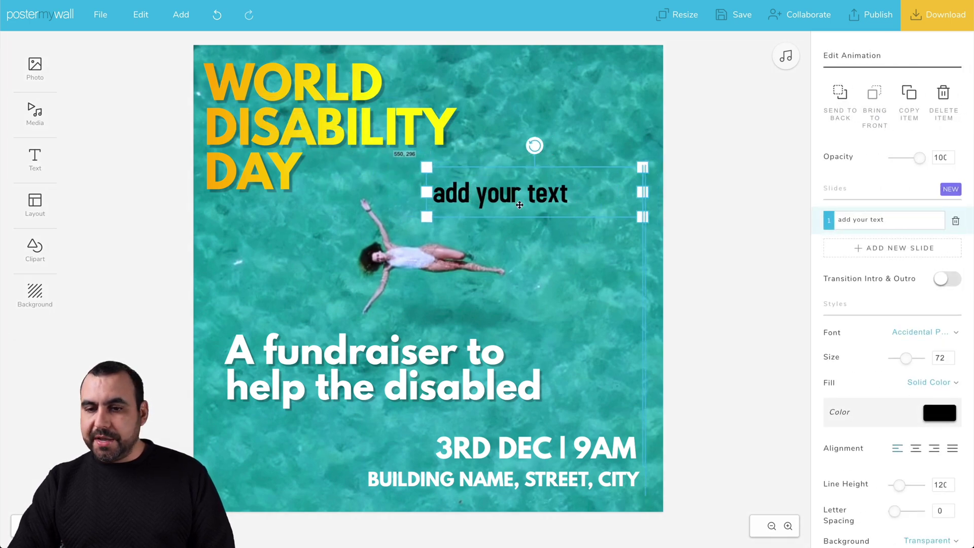
left_click(947, 279)
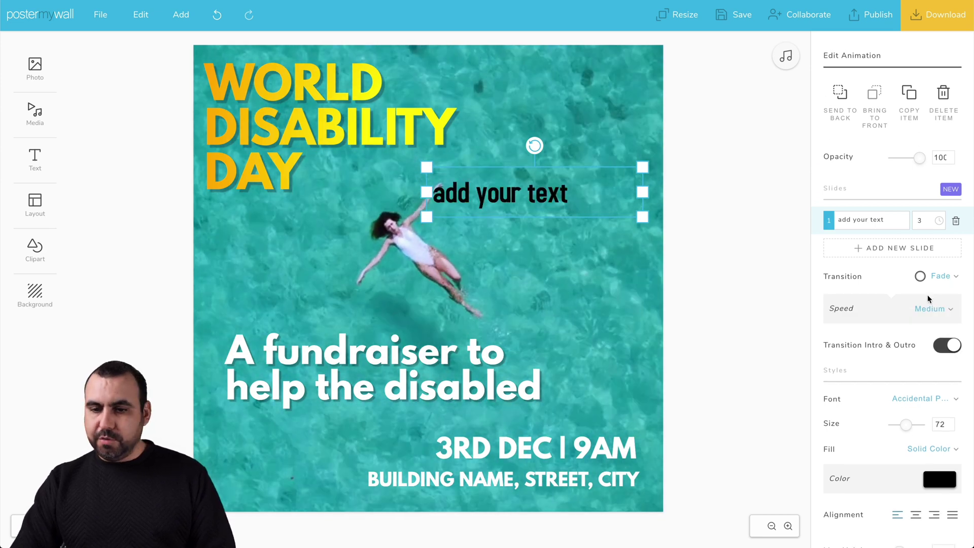
left_click(947, 278)
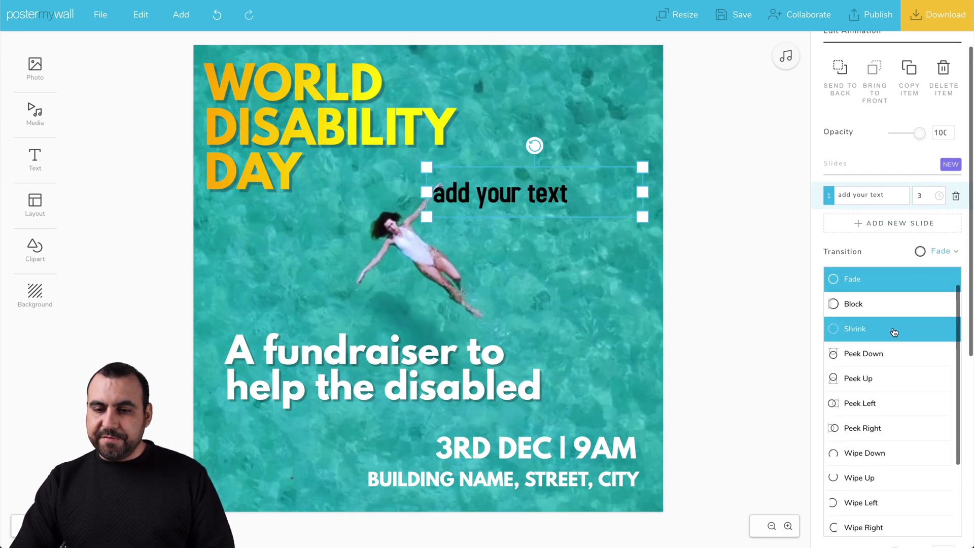
left_click(889, 357)
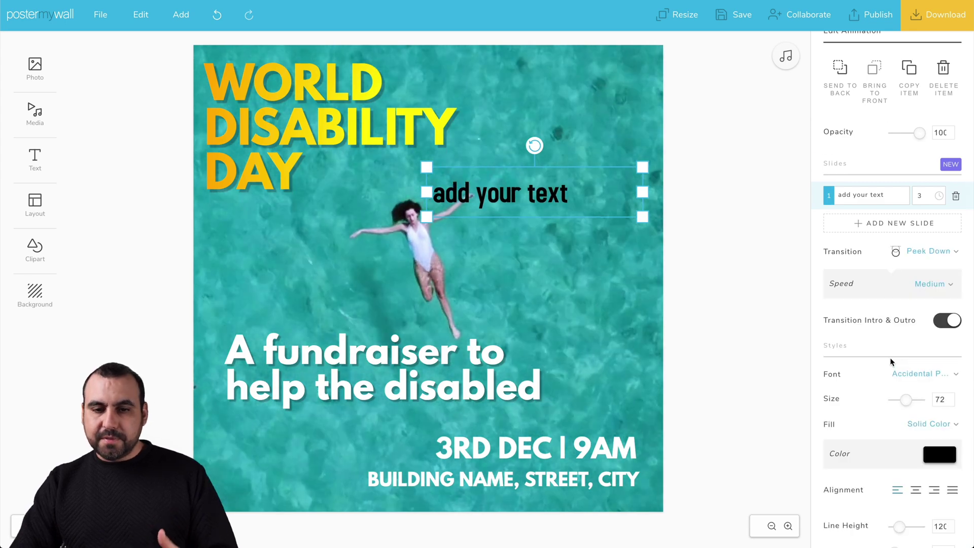
left_click(918, 251)
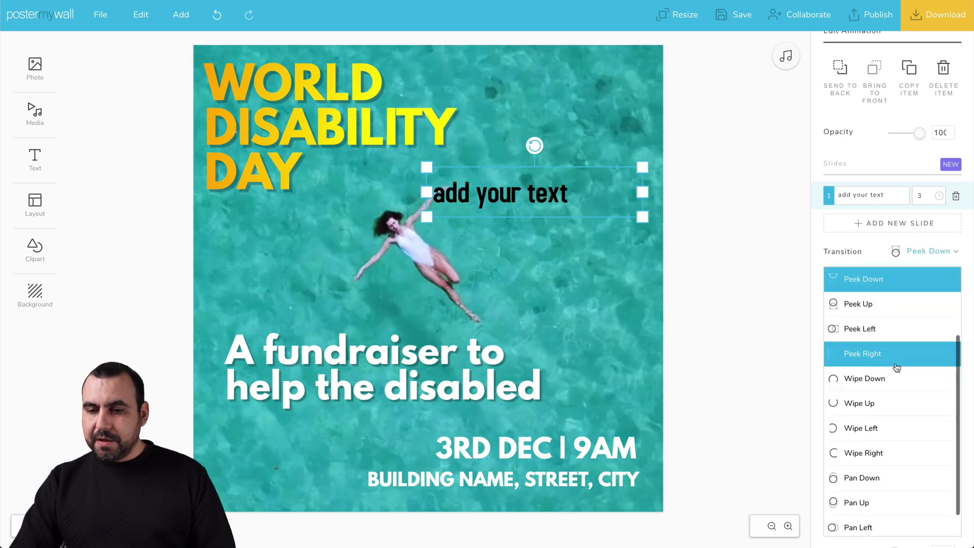
left_click(896, 389)
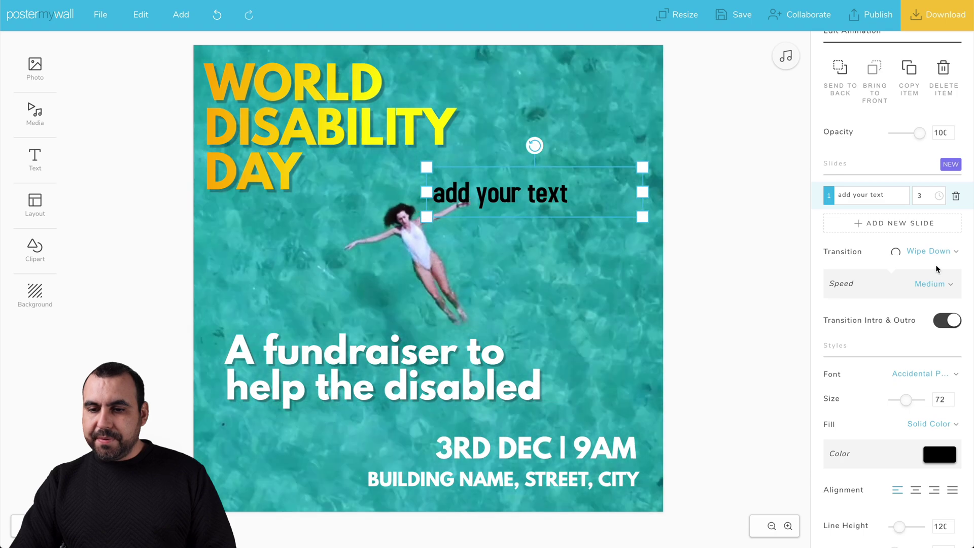
left_click(932, 252)
left_click(895, 425)
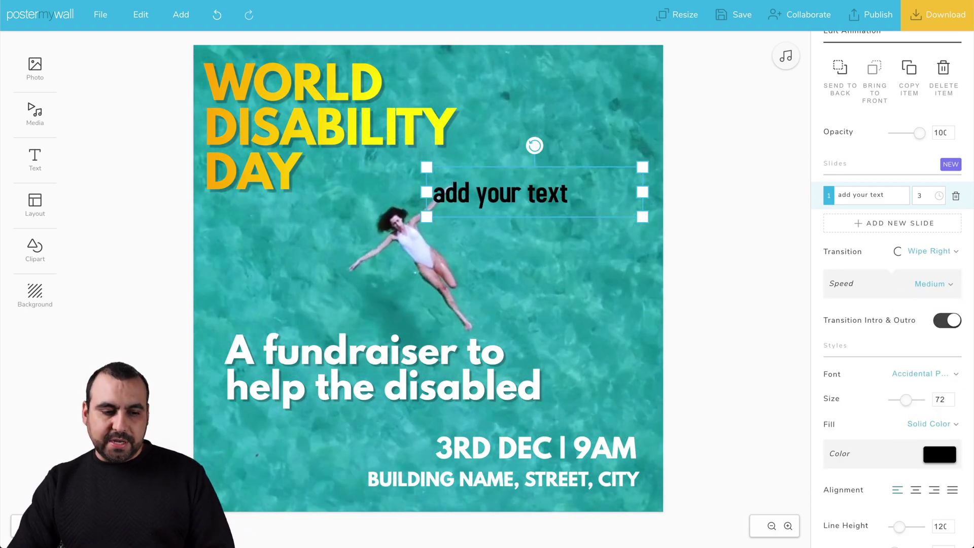
left_click(269, 209)
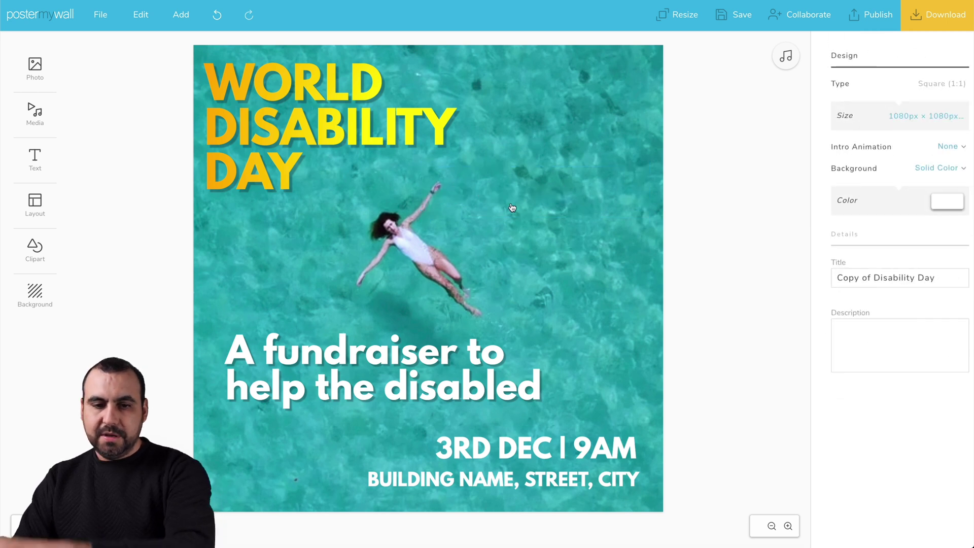
Add a pink right triangle shape and rotate it about 180° into the poster's top-right corner.
left_click(36, 248)
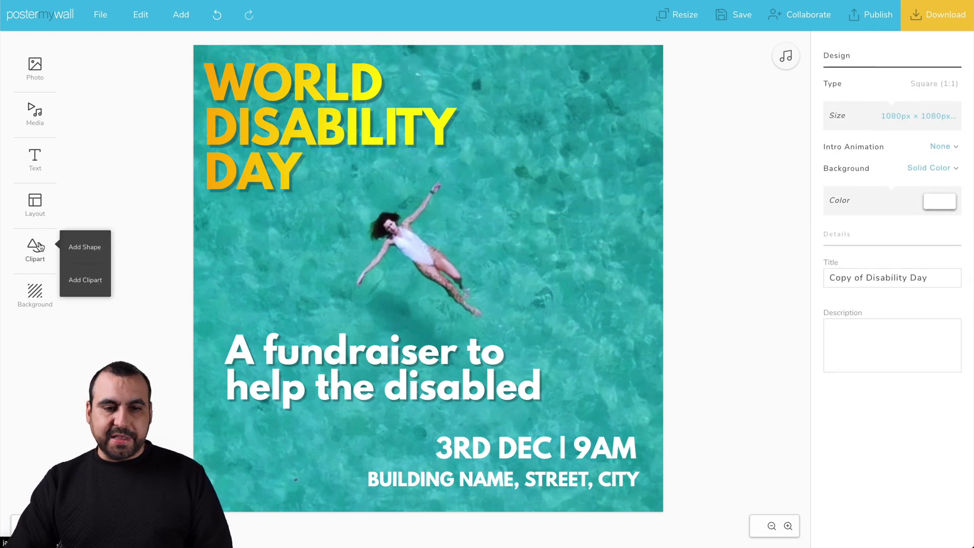
left_click(94, 254)
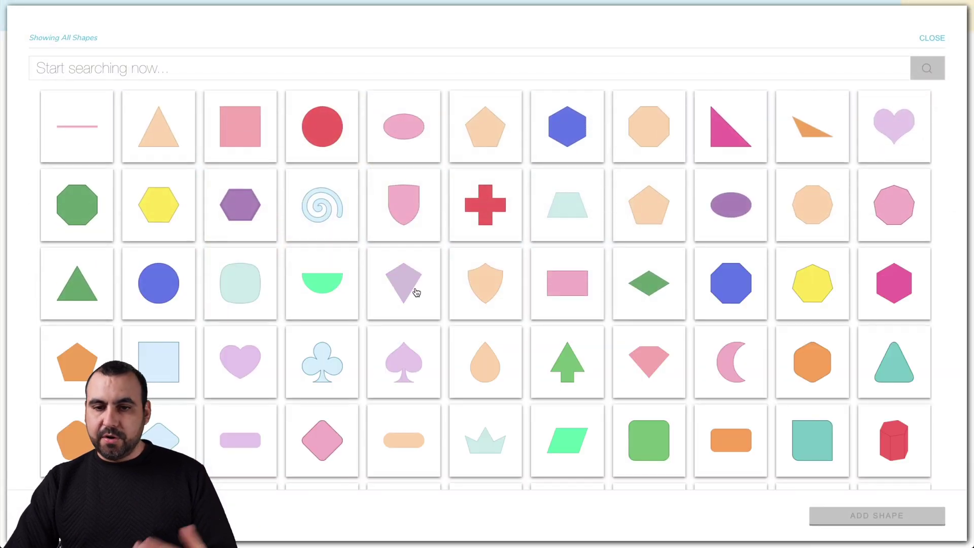
left_click(740, 117)
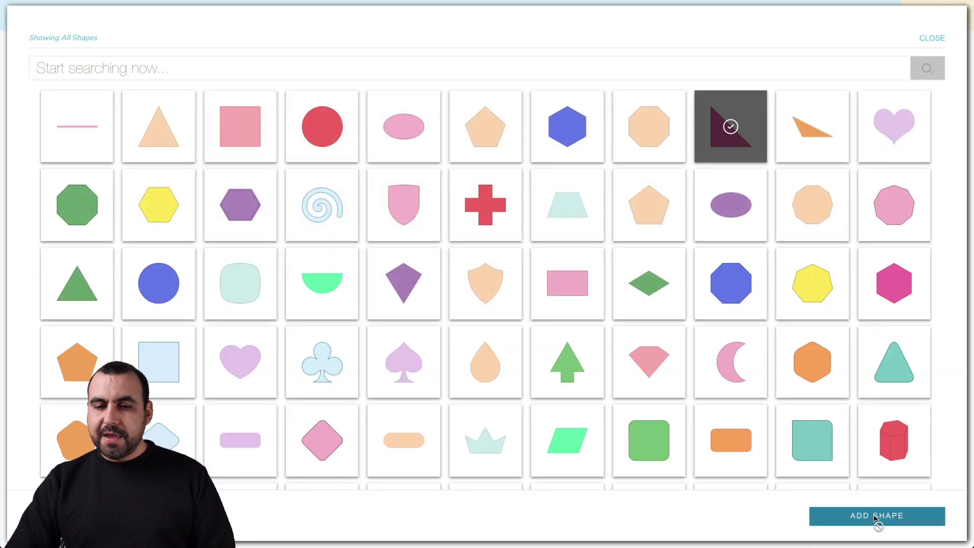
left_click(877, 516)
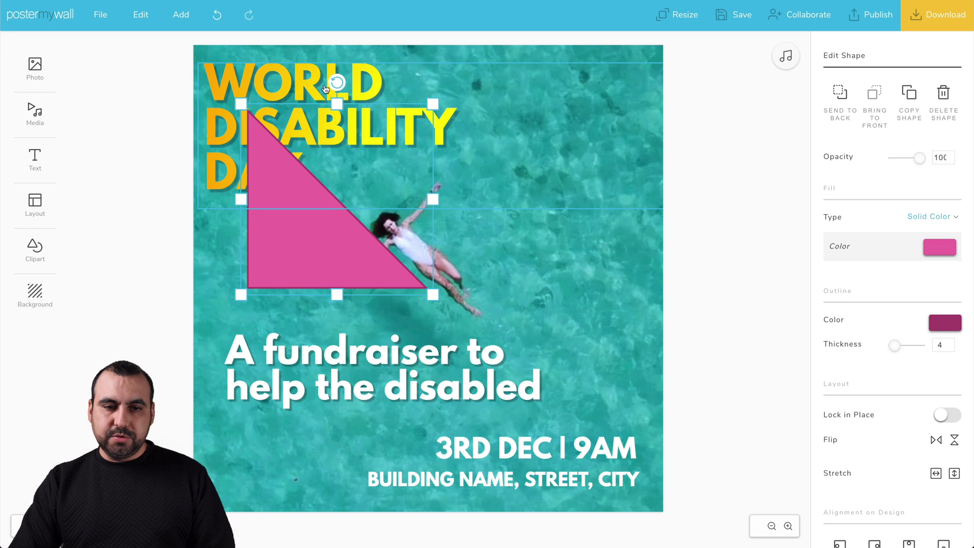
left_click_drag(337, 82, 585, 119)
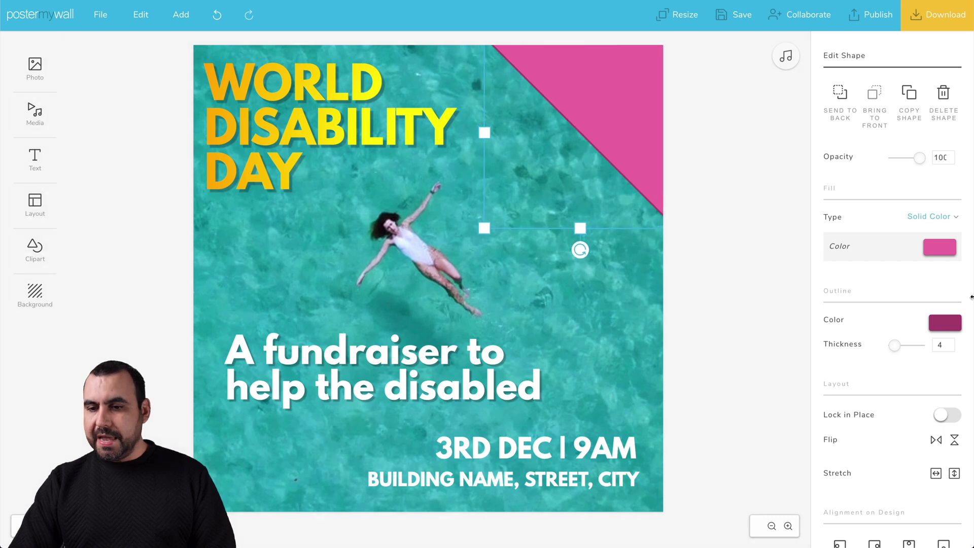
left_click(944, 255)
Set the triangle's fill colour to black and its outline colour to light grey.
left_click_drag(876, 316, 876, 345)
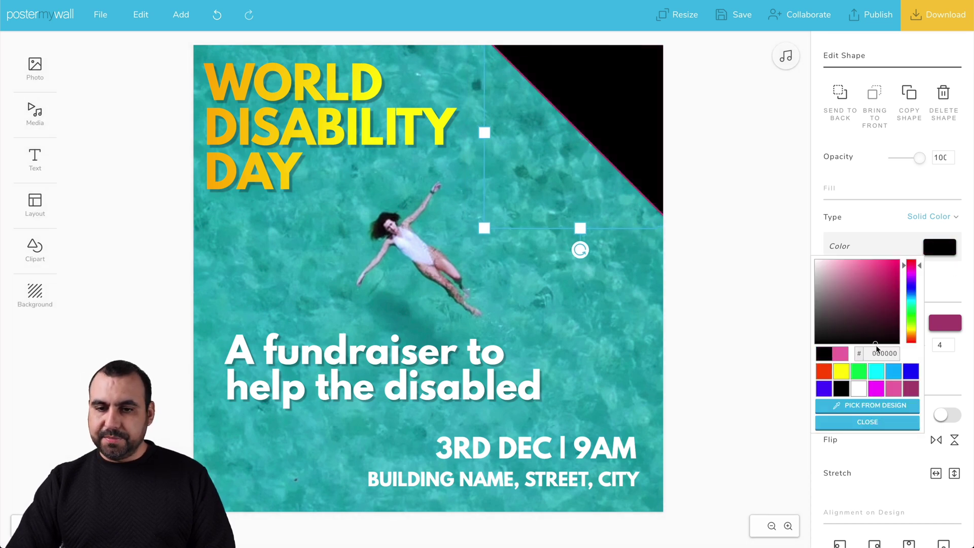
left_click(947, 323)
left_click(948, 327)
left_click_drag(856, 390, 818, 349)
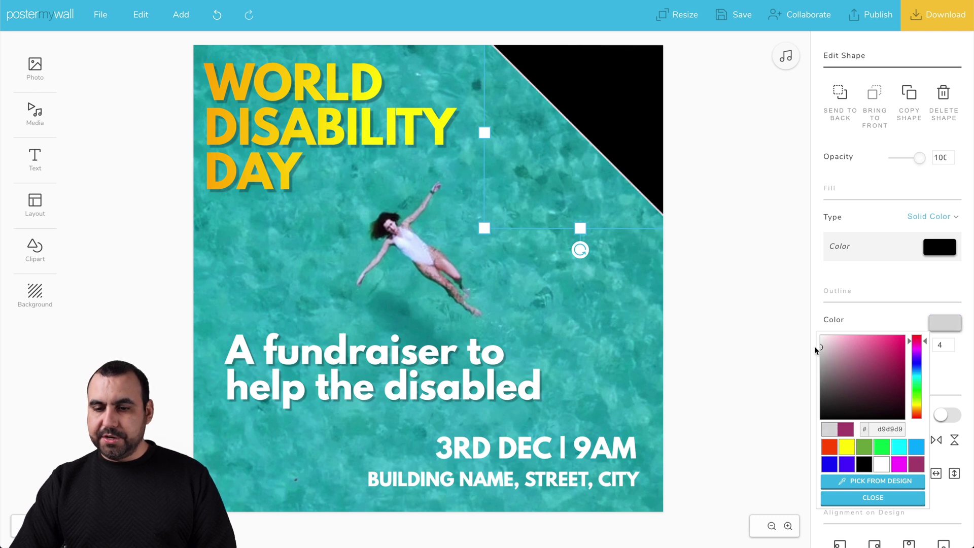
left_click(901, 285)
Switch the triangle's fill type to Linear Gradient and reduce its outline thickness to 0.
left_click(938, 218)
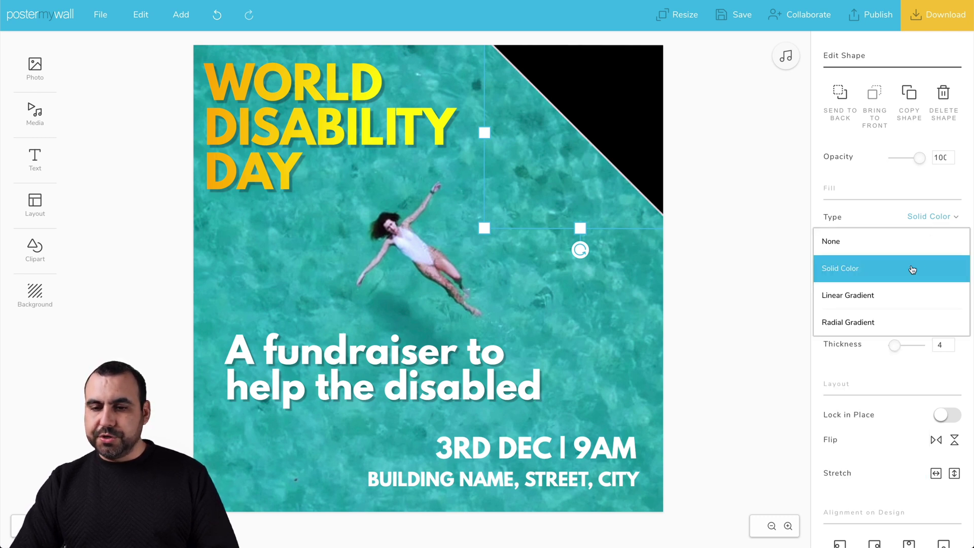
left_click(894, 292)
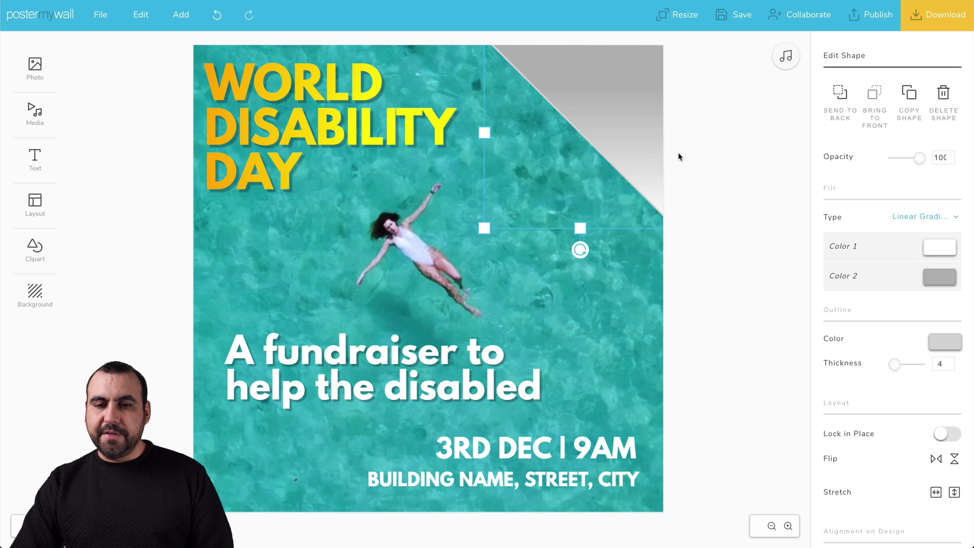
left_click_drag(895, 364, 893, 364)
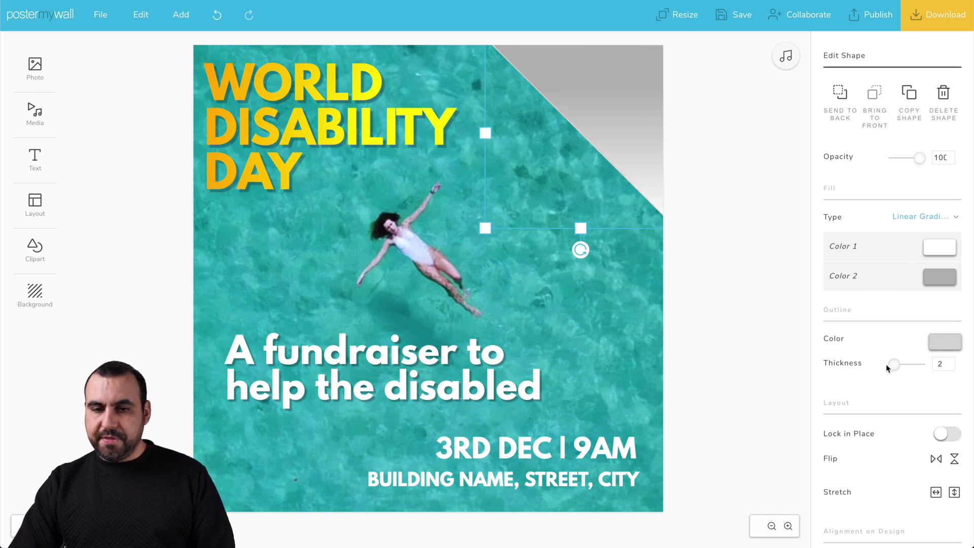
left_click(708, 250)
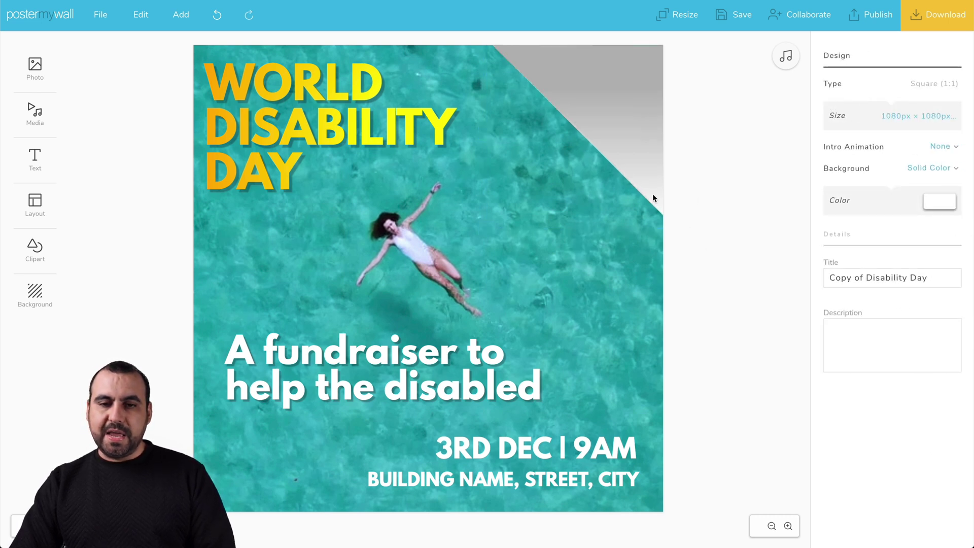
left_click(584, 127)
Enlarge, rotate and move the gradient triangle into the poster's top-left corner.
left_click_drag(486, 228, 364, 348)
left_click_drag(520, 369, 688, 193)
left_click(688, 195)
left_click_drag(463, 151, 320, 146)
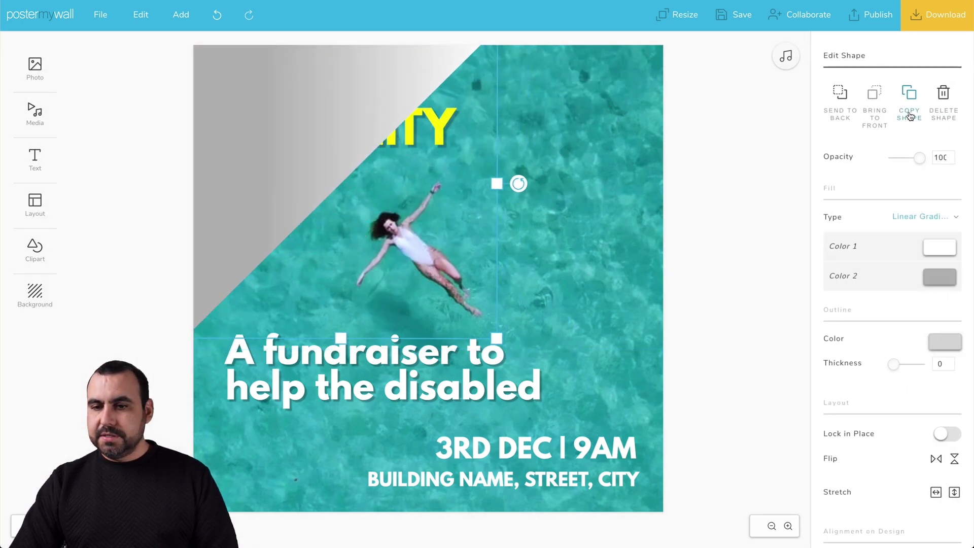
left_click(703, 169)
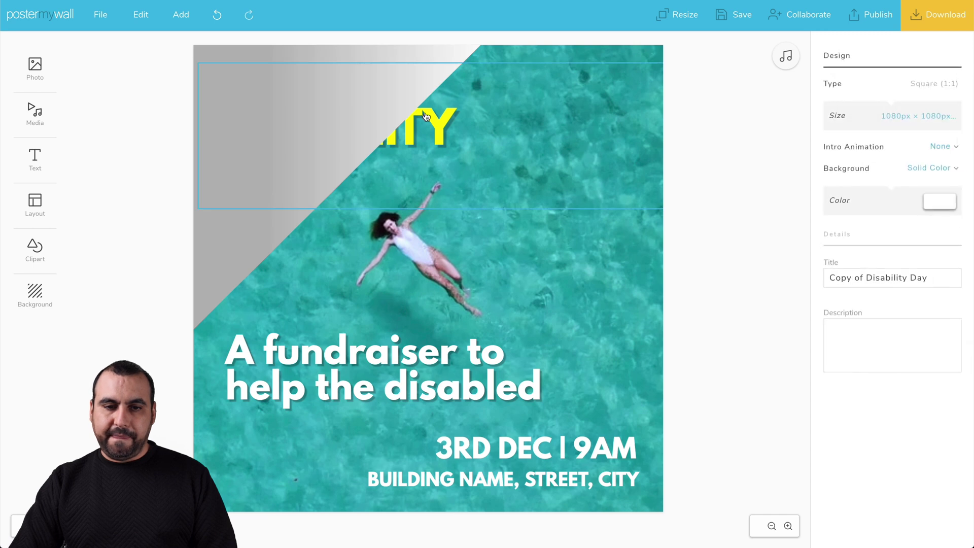
Bring the WORLD DISABILITY DAY headline in front of the triangle.
left_click(435, 124)
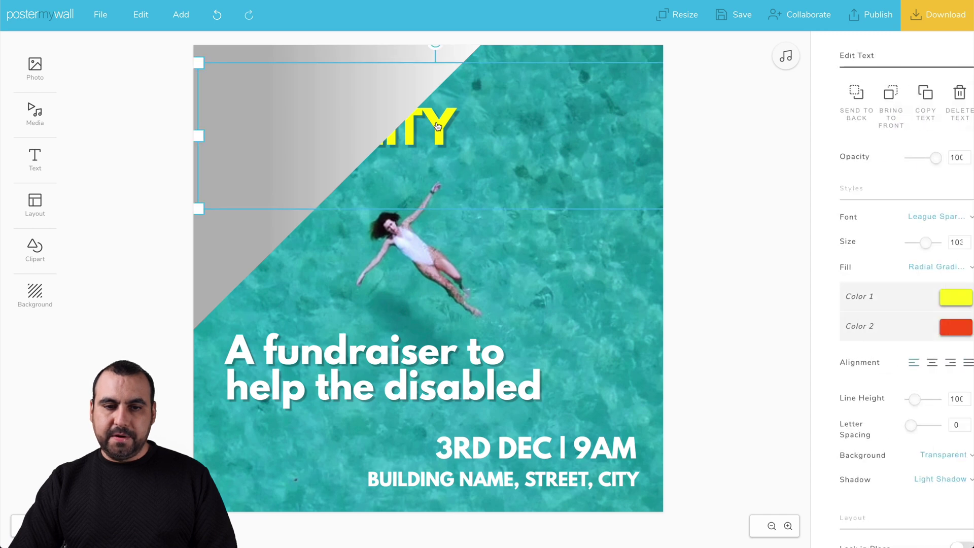
left_click(875, 96)
left_click(399, 145)
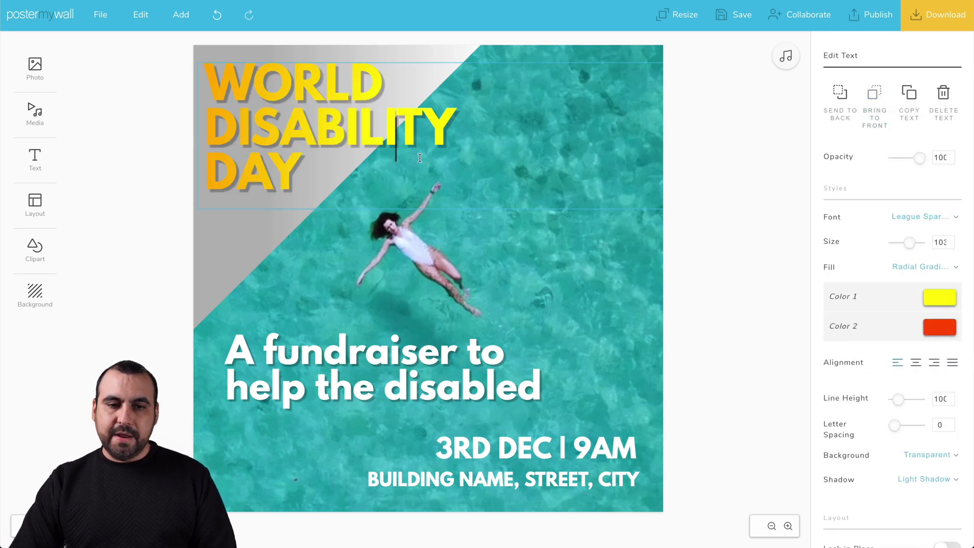
left_click(477, 151)
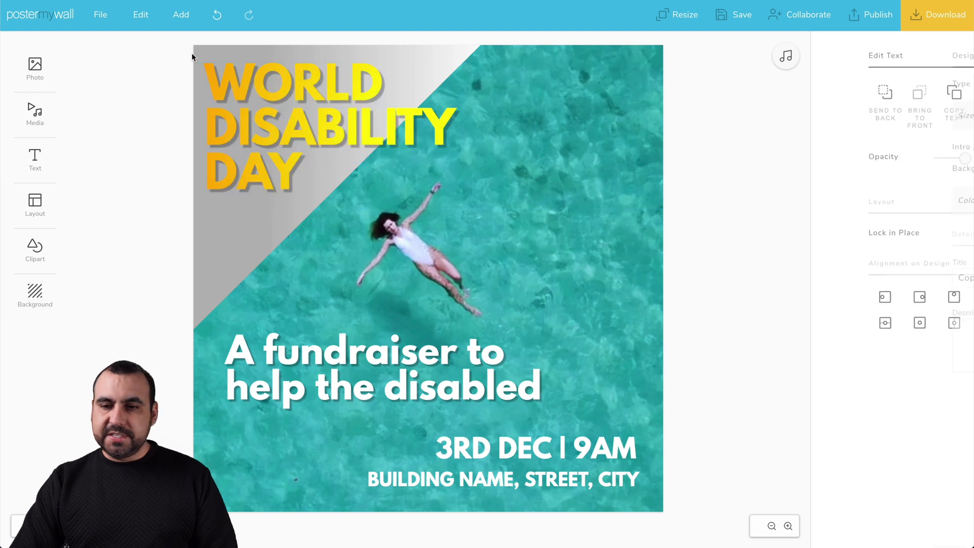
Select the grey diagonal shape behind the headline and delete it.
left_click(586, 170)
left_click(283, 220)
left_click(228, 243)
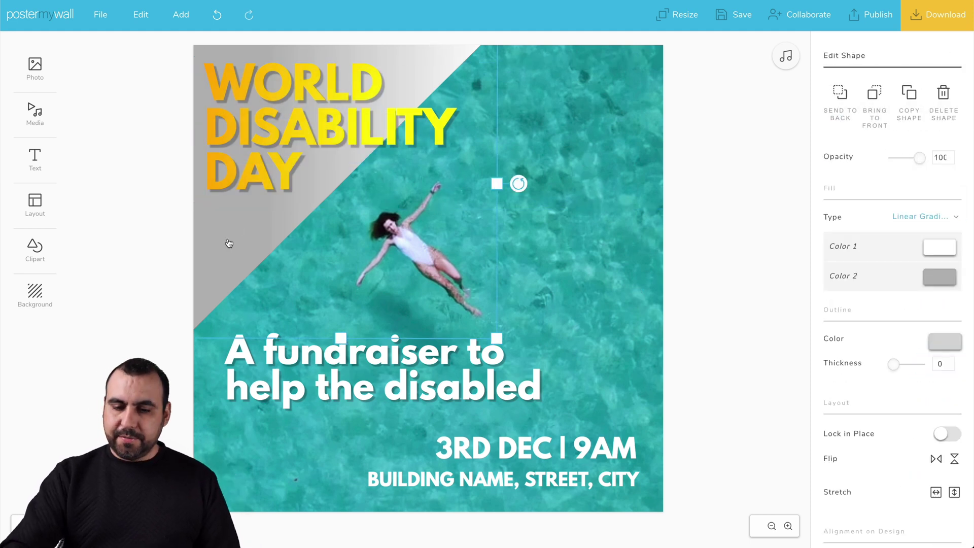
key("Delete")
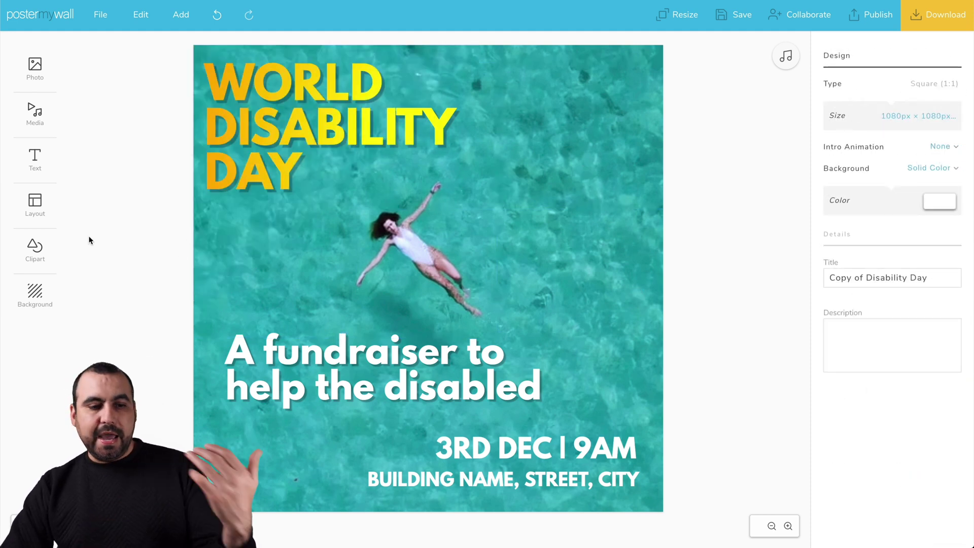
Browse the Clipart, Background and File menus, then leave the editor for the My designs page.
left_click(45, 247)
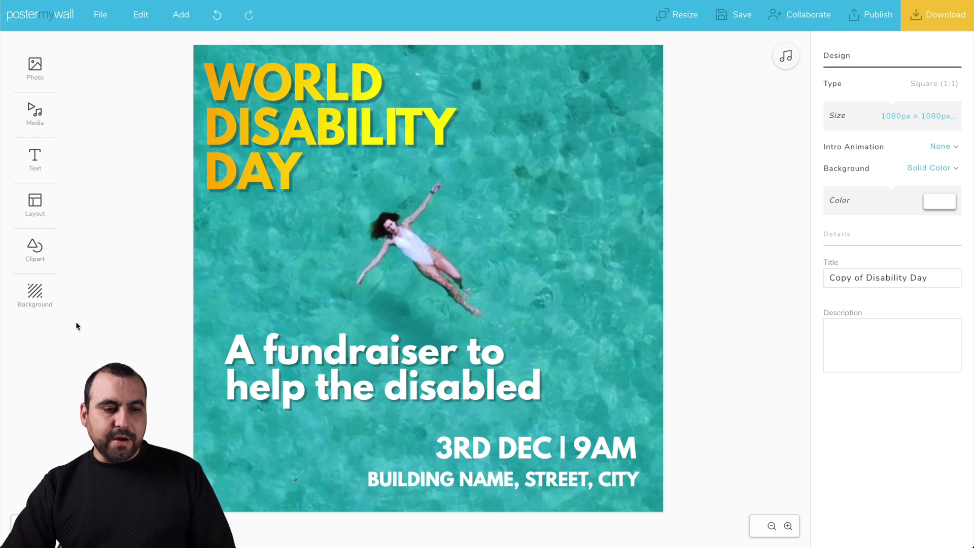
mouse_move(37, 299)
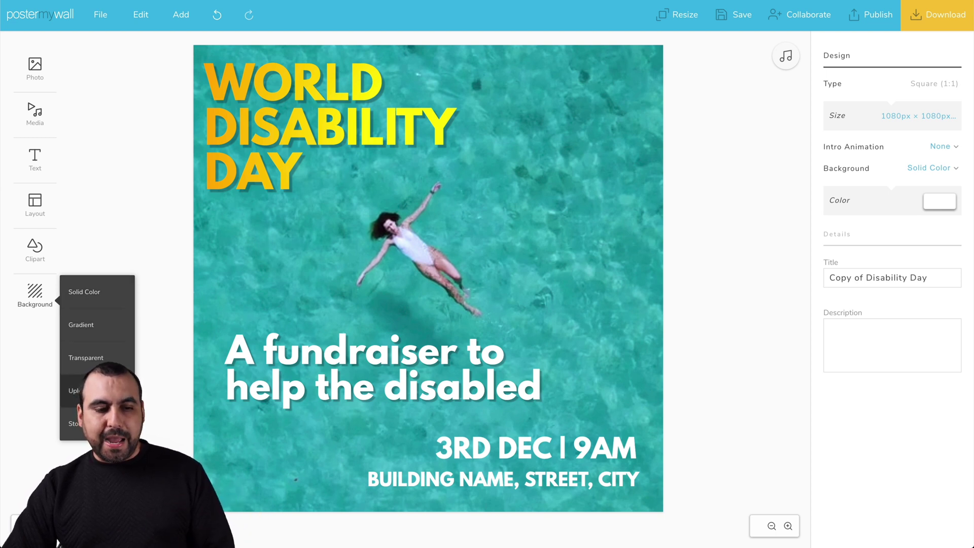
left_click(730, 288)
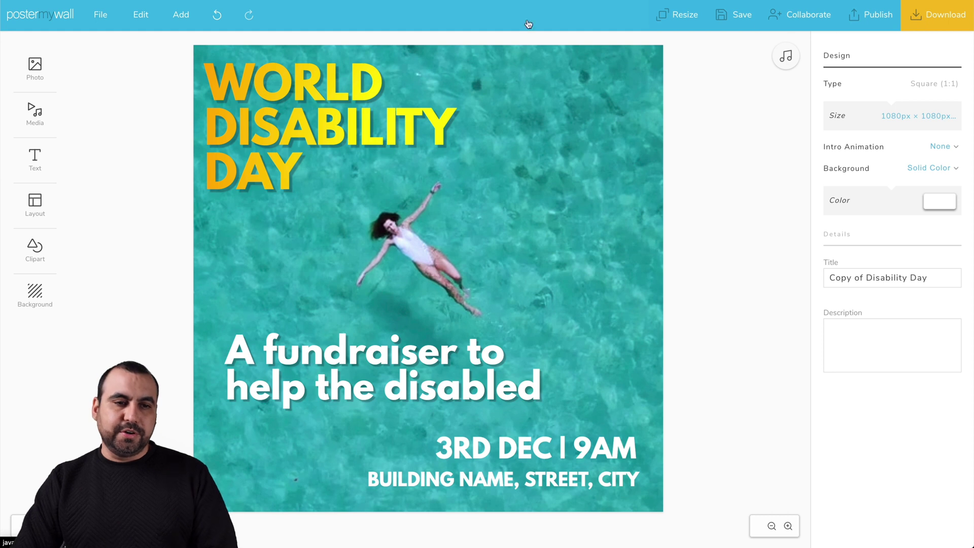
left_click(100, 20)
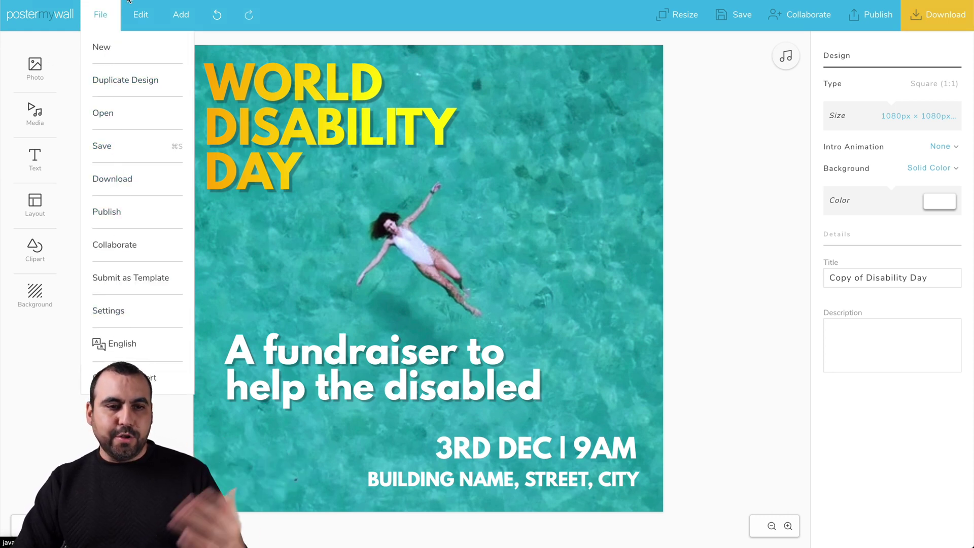
mouse_move(180, 15)
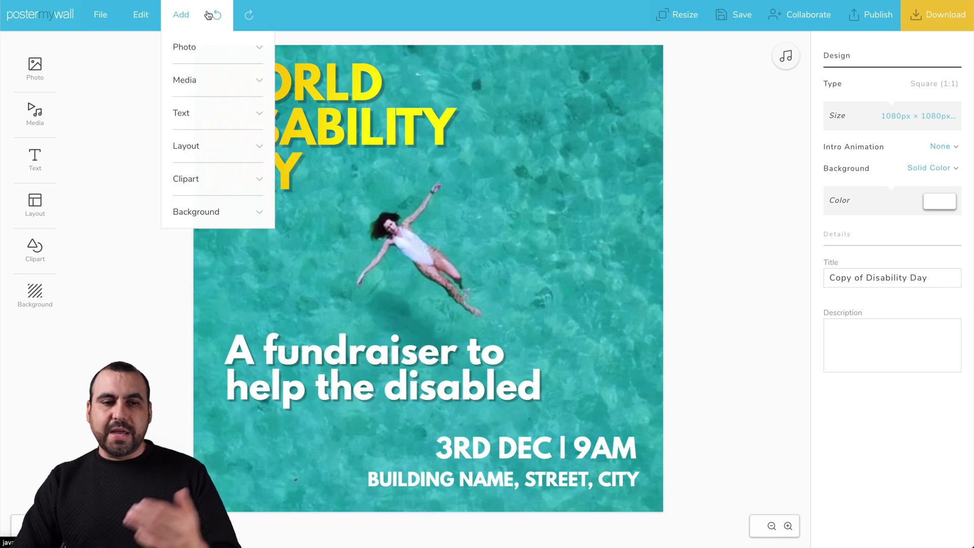
left_click(48, 19)
left_click(576, 151)
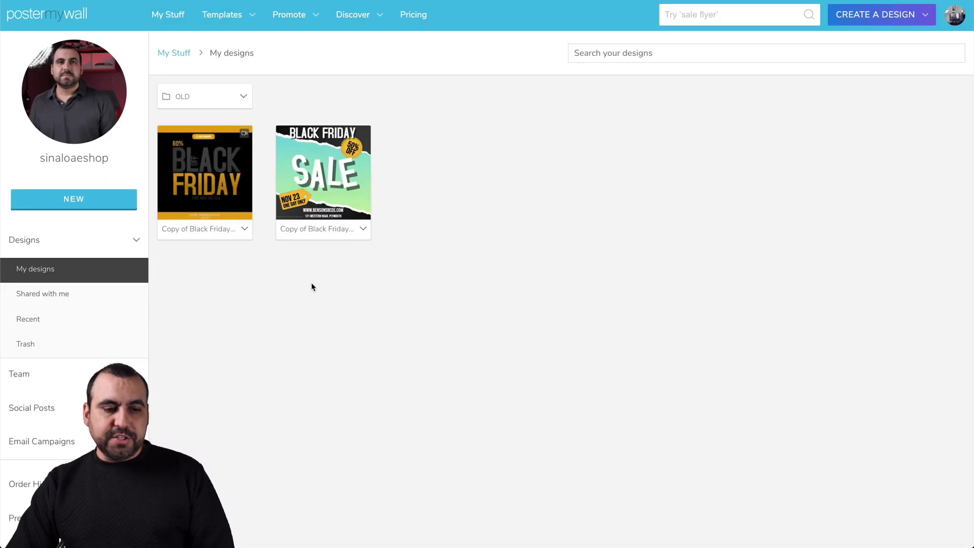
Visit the Team space, open and close the Invite Team dialog, then go to Email Campaigns.
scroll(311, 288, "down", 2)
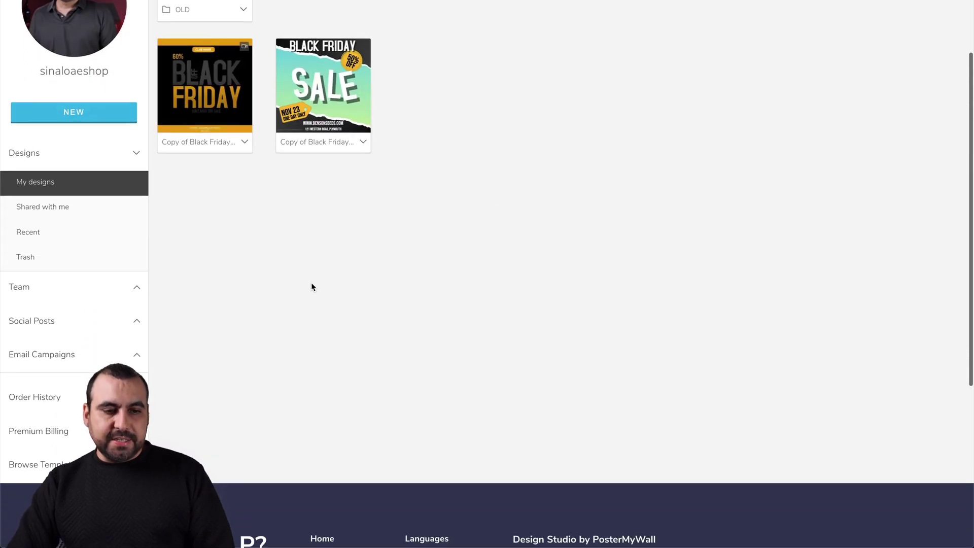
left_click(38, 293)
left_click(367, 359)
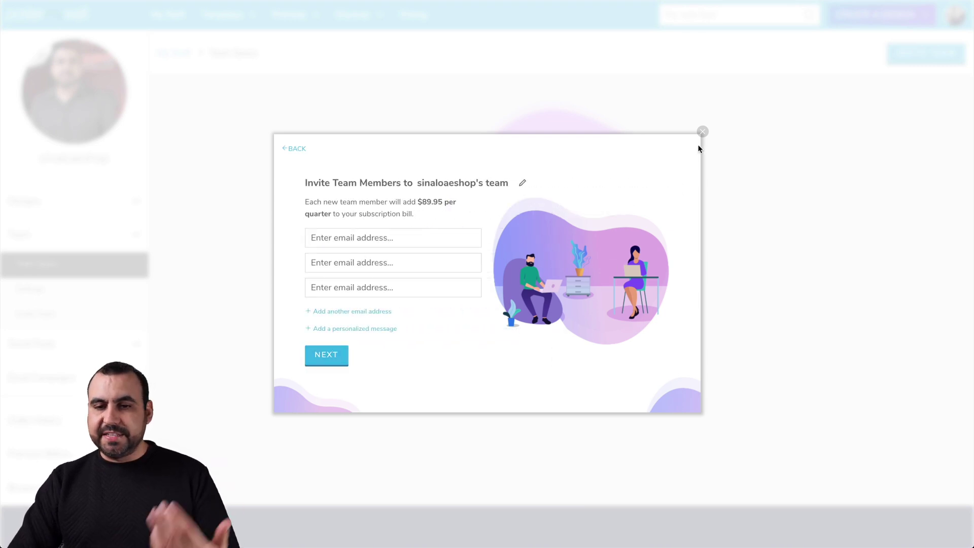
left_click(703, 132)
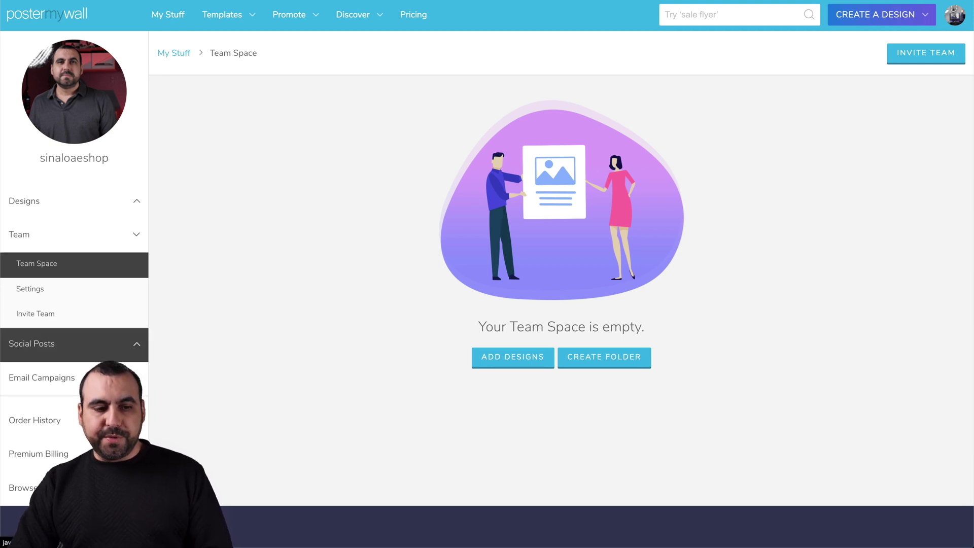
left_click(82, 381)
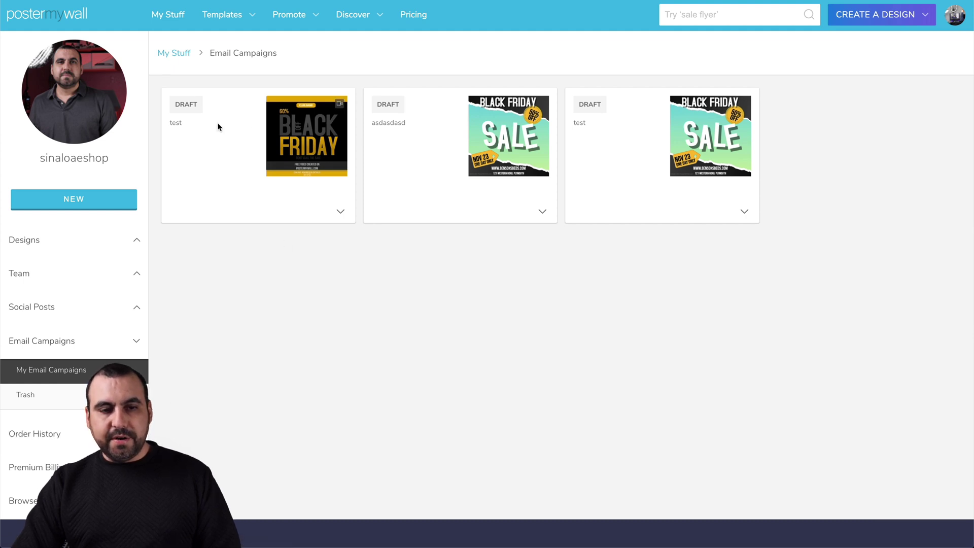
Edit the first draft campaign and replace its text content with four new lines: 'sfdsfsdfdfds', 'sdfsdfsd', 'cvbc', 'vbcvb'.
left_click(341, 217)
left_click(359, 234)
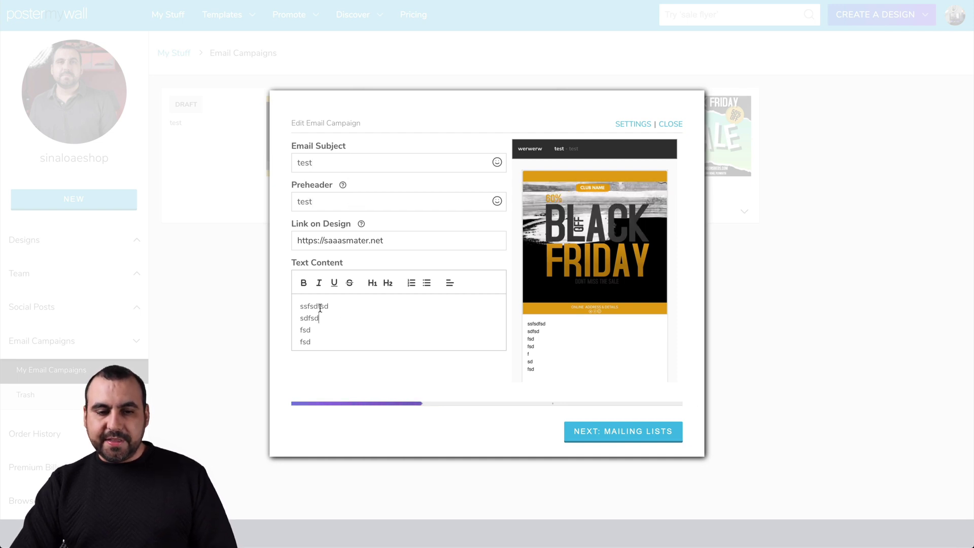
left_click_drag(299, 306, 321, 360)
key("BackSpace")
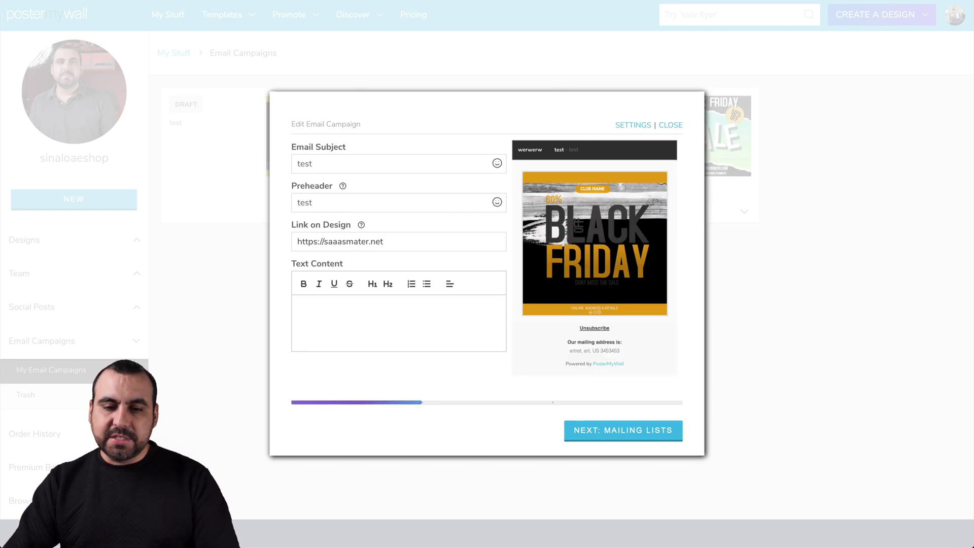
type("sfdsfsdf")
type("dfds")
key("Return")
type("sdfs")
key("Return")
type("dfsd")
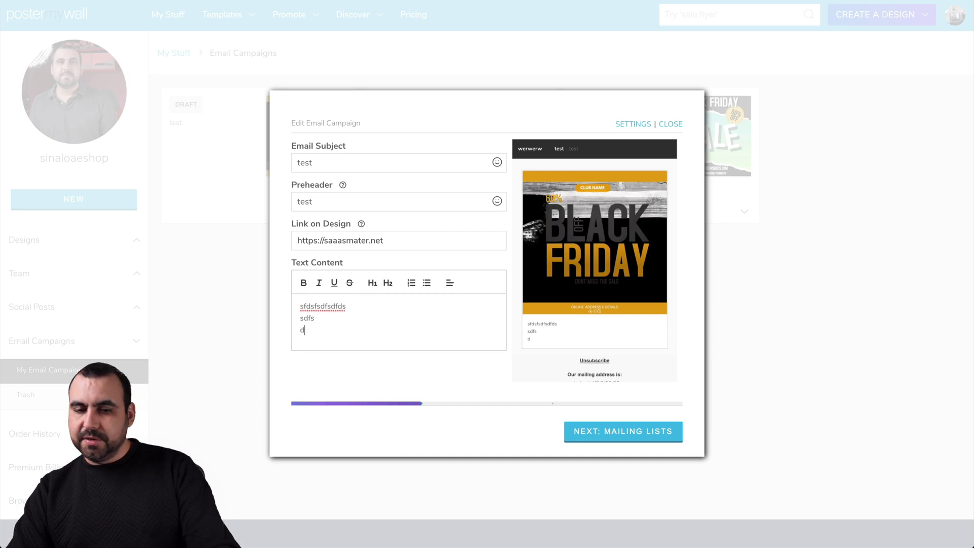
key("Return")
type("cvbc")
key("Return")
type("vbcvb")
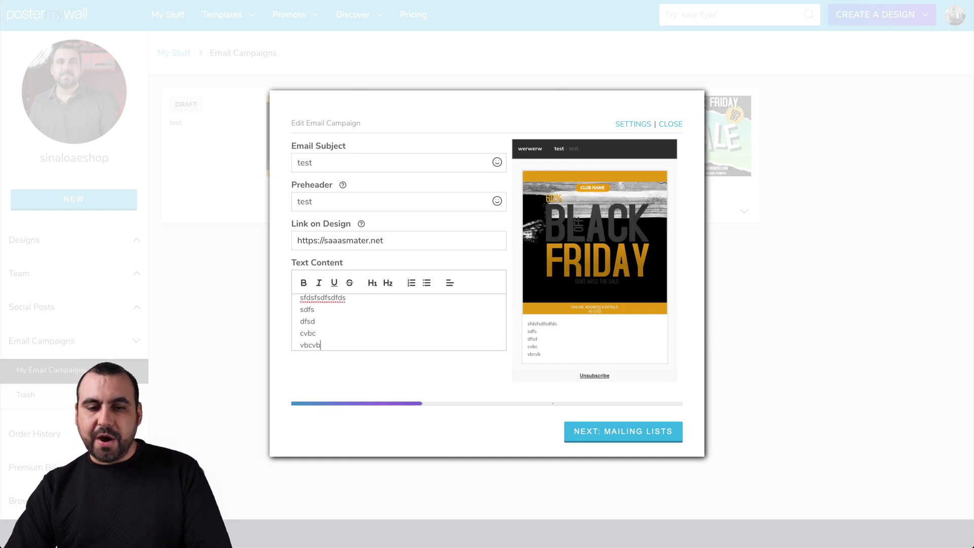
Centre-align all the text content lines, then proceed with Next: Mailing Lists.
left_click(450, 285)
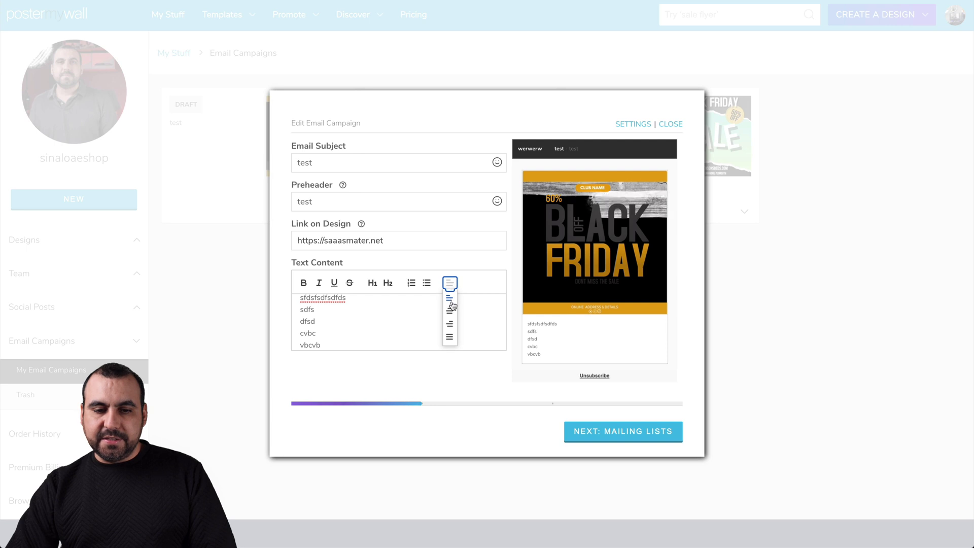
left_click(451, 309)
left_click_drag(368, 333, 299, 298)
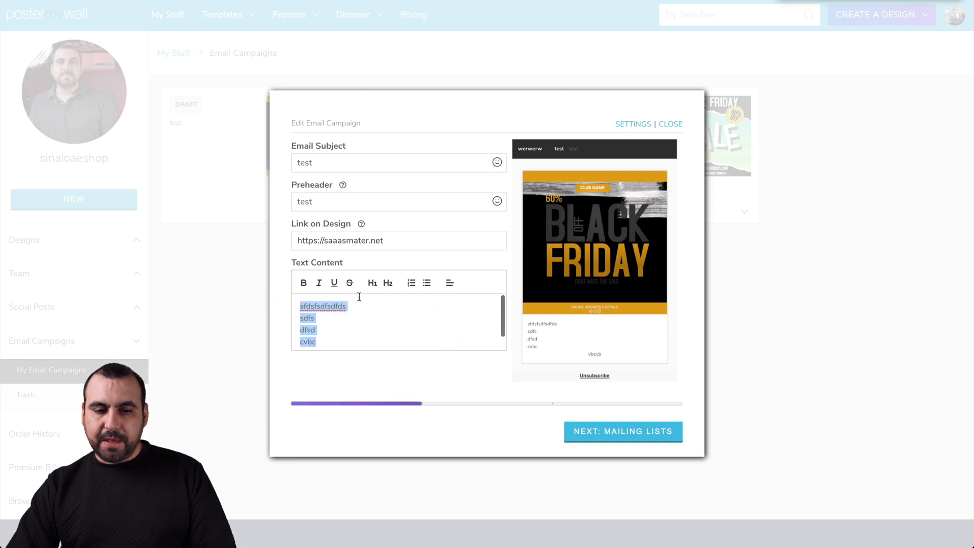
left_click(450, 282)
left_click(450, 325)
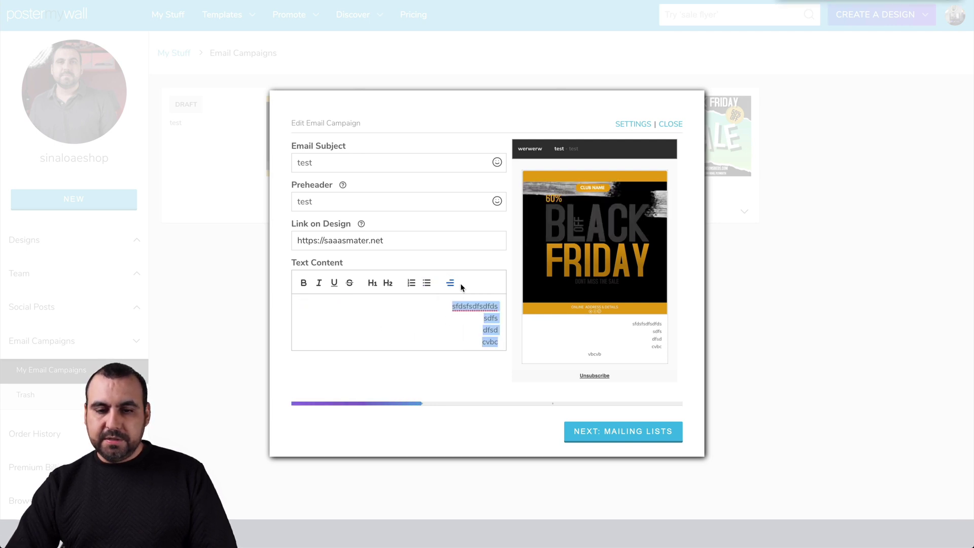
left_click(450, 283)
left_click(450, 311)
left_click(442, 311)
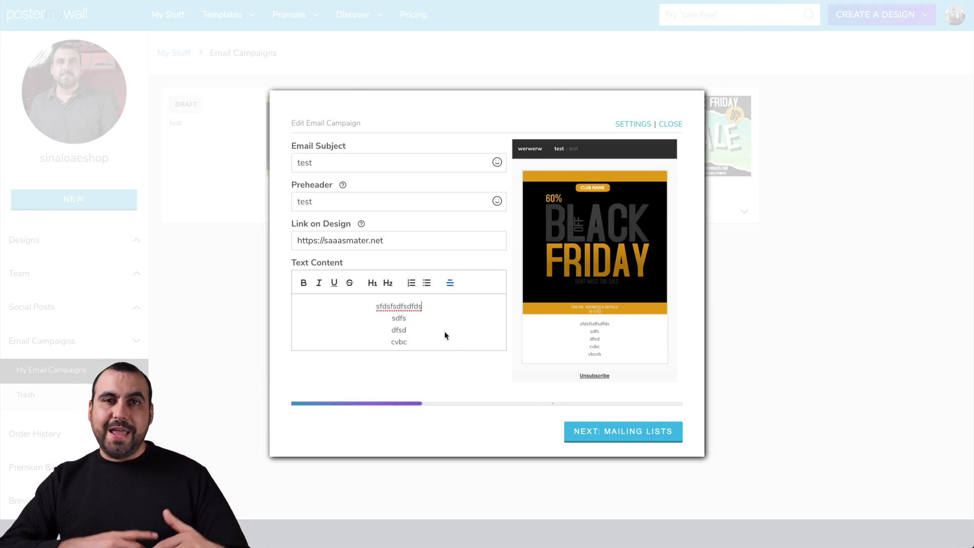
left_click(605, 427)
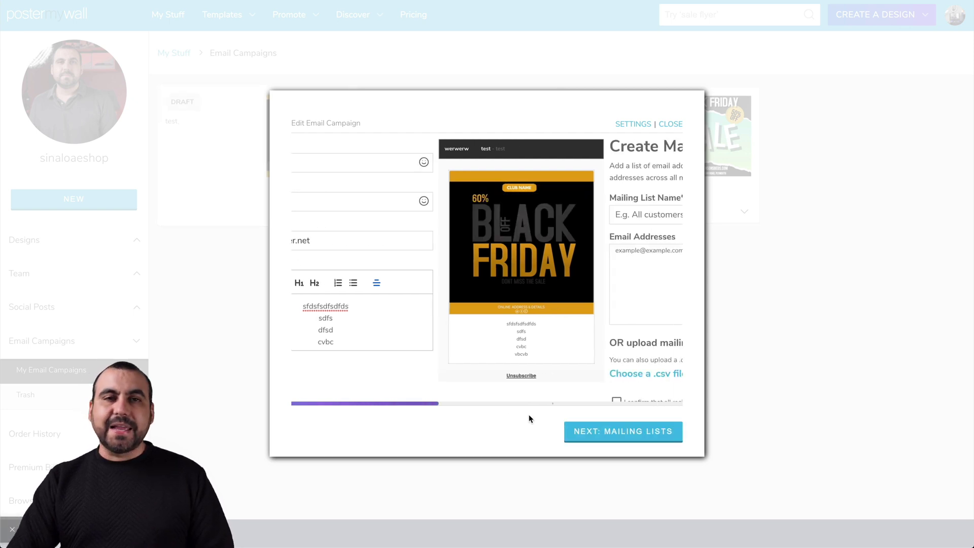
Leave the Email Addresses box empty and close the Create Mailing List dialog.
left_click(376, 274)
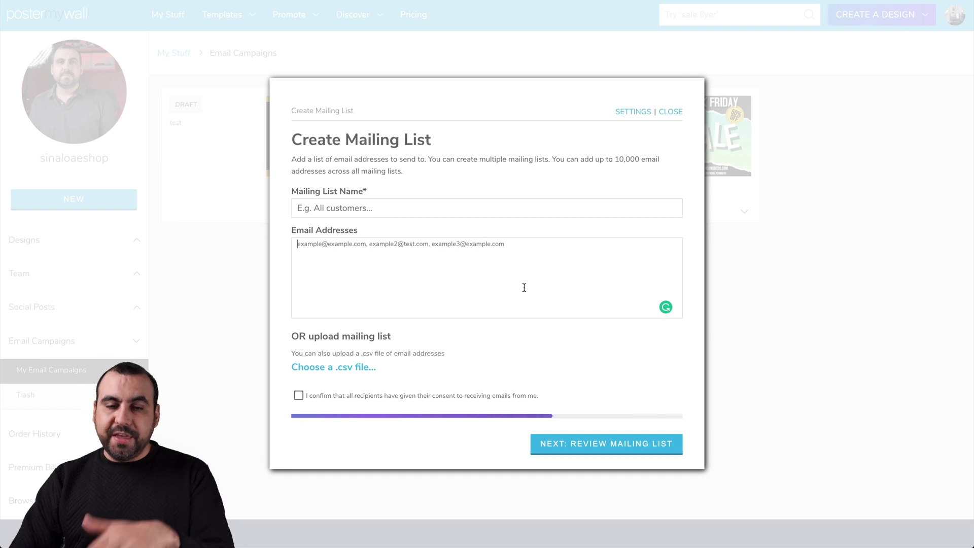
left_click(676, 112)
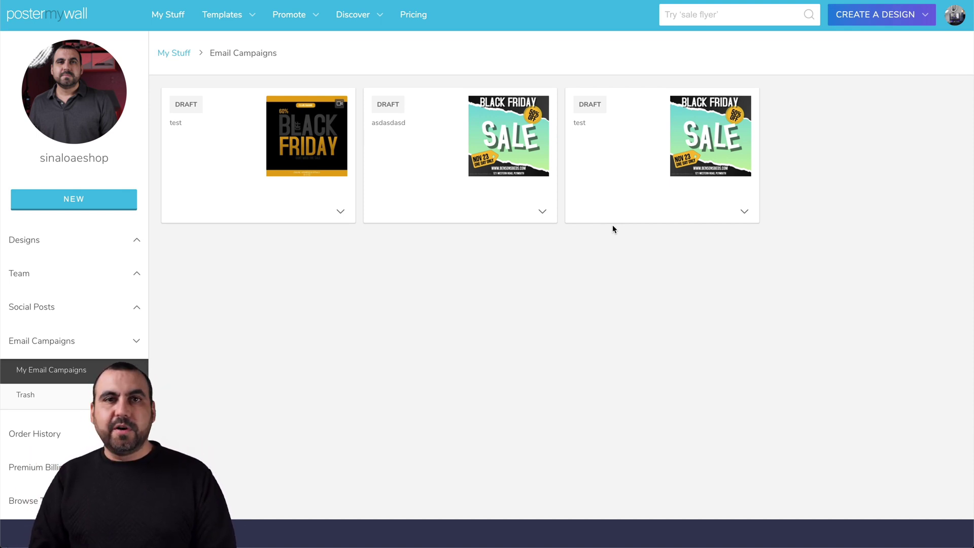
scroll(394, 311, "down", 1)
scroll(393, 311, "up", 1)
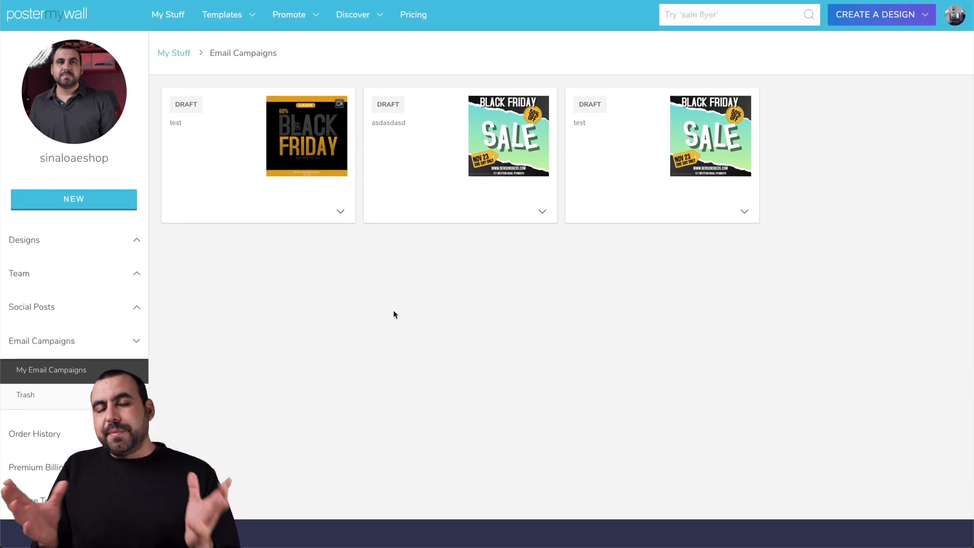